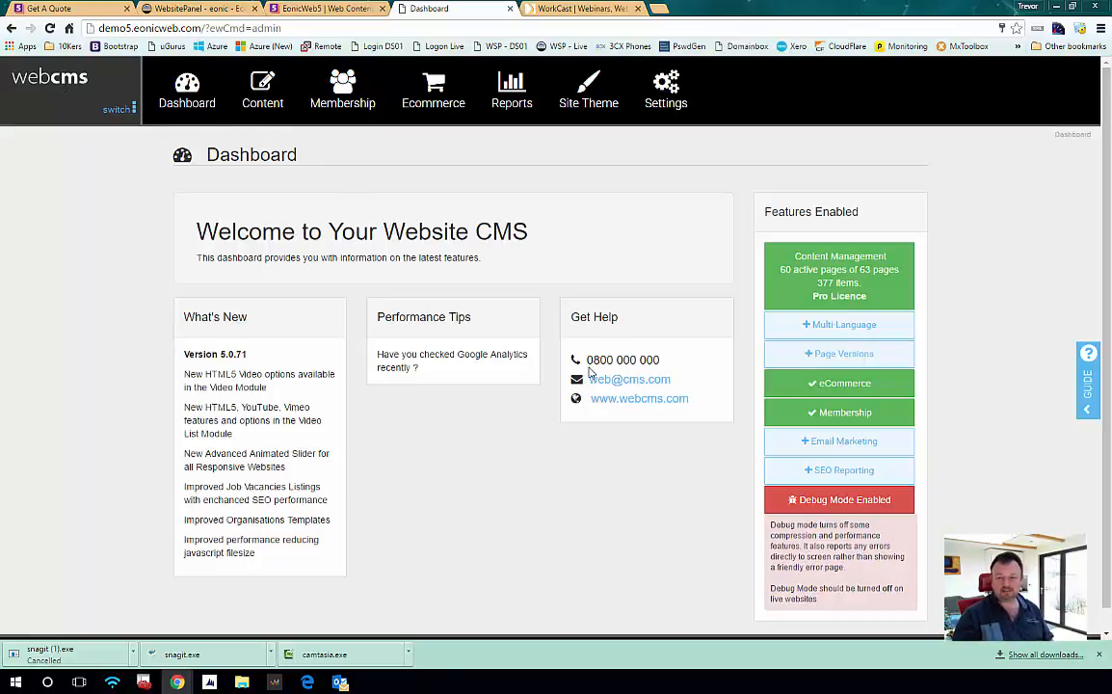
pyautogui.moveTo(588, 360); pyautogui.dragTo(675, 407)
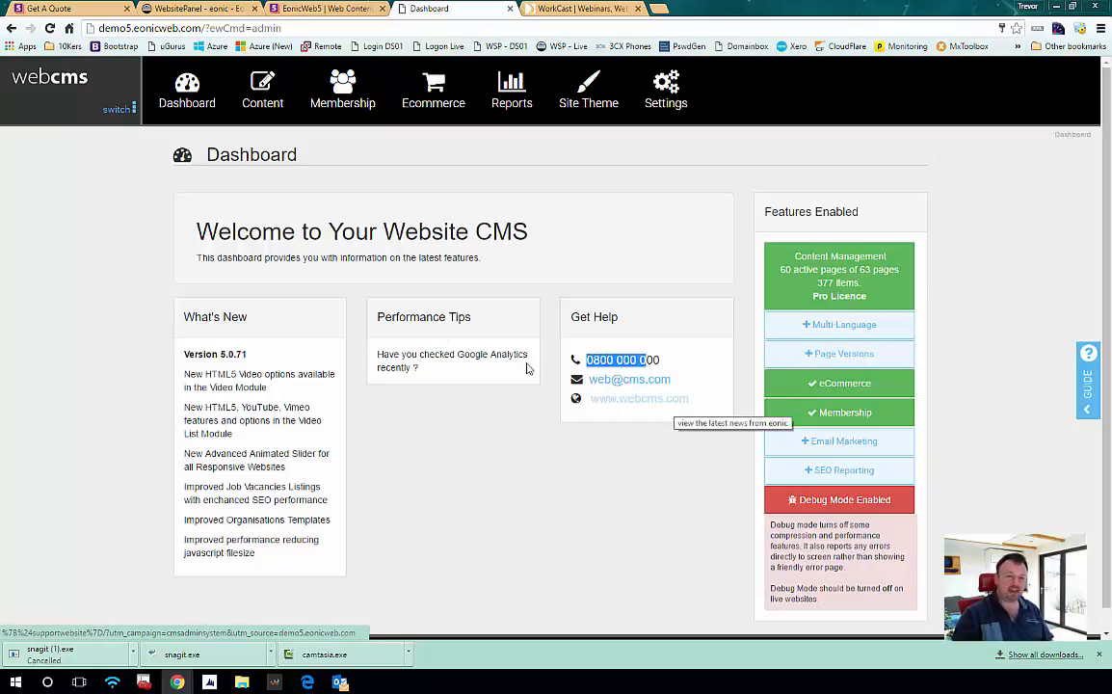
pyautogui.scroll(-1, 363, 338)
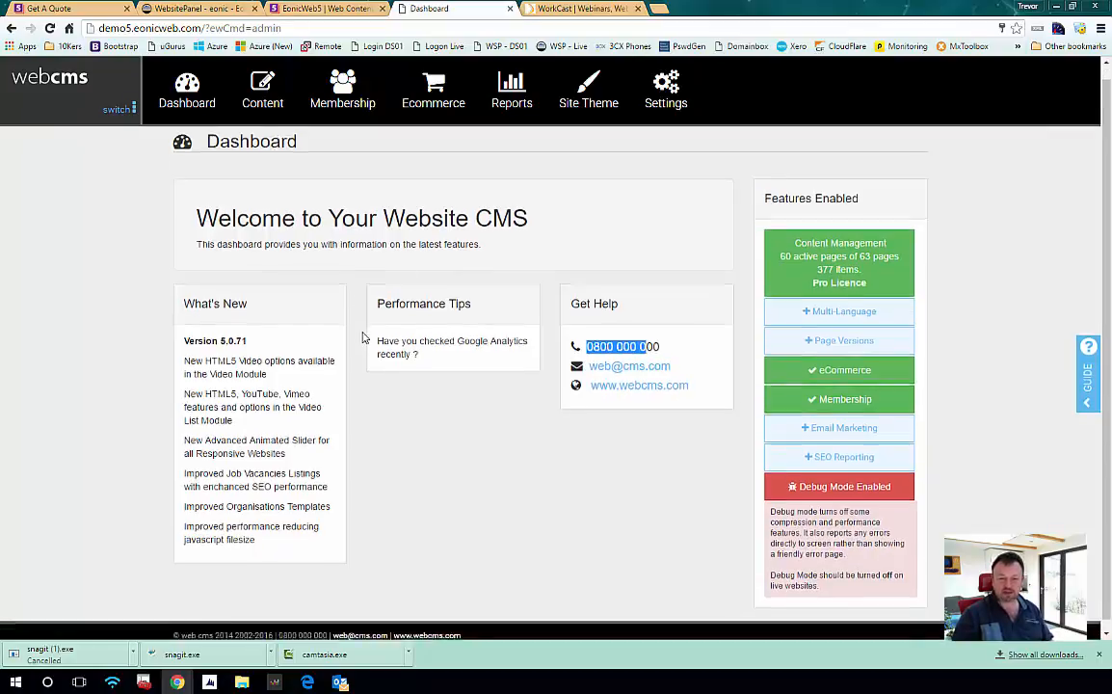
pyautogui.scroll(1, 363, 338)
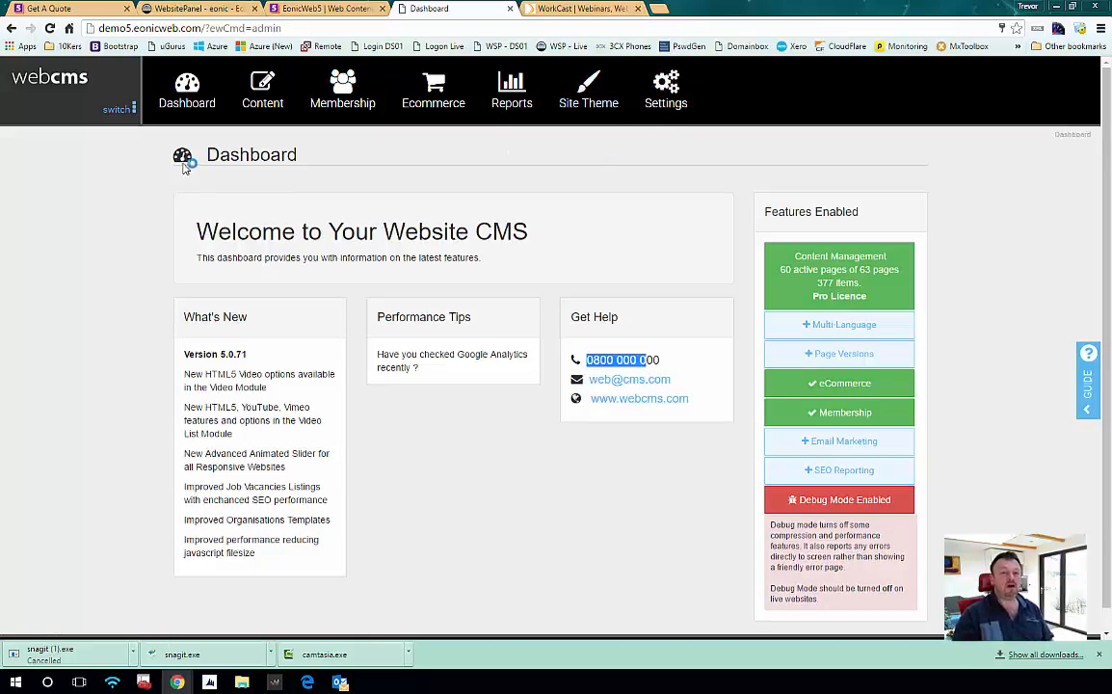
# - Open the site's content for editing and look through the home page's modules from the header to the footer
pyautogui.click(258, 103)
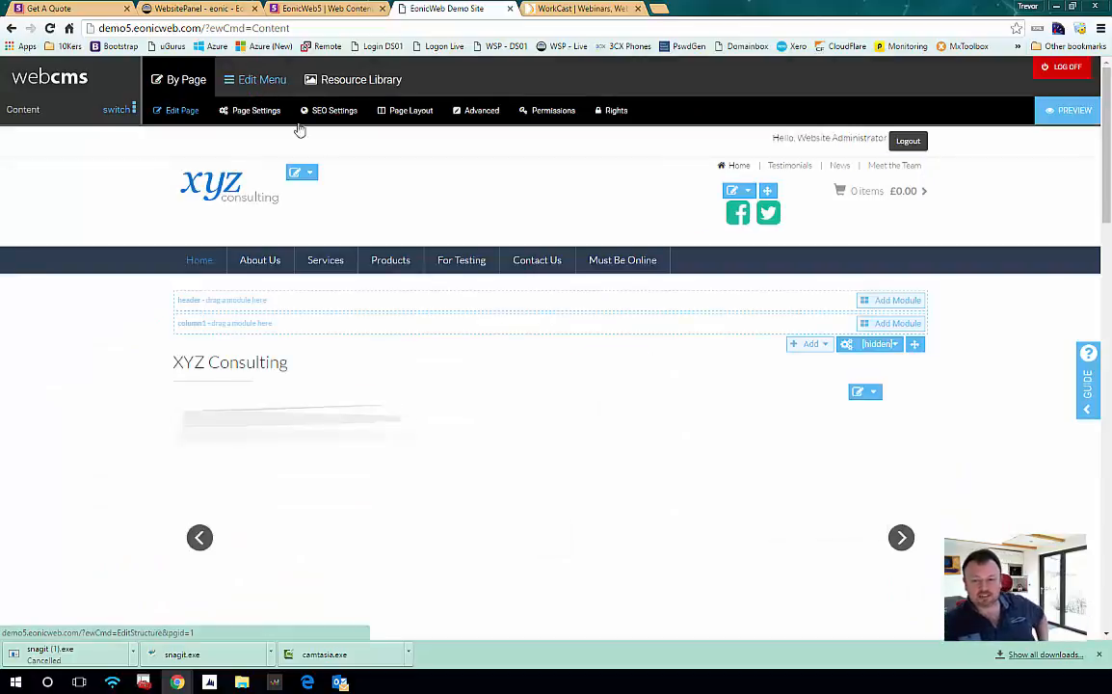
pyautogui.scroll(-3, 395, 233)
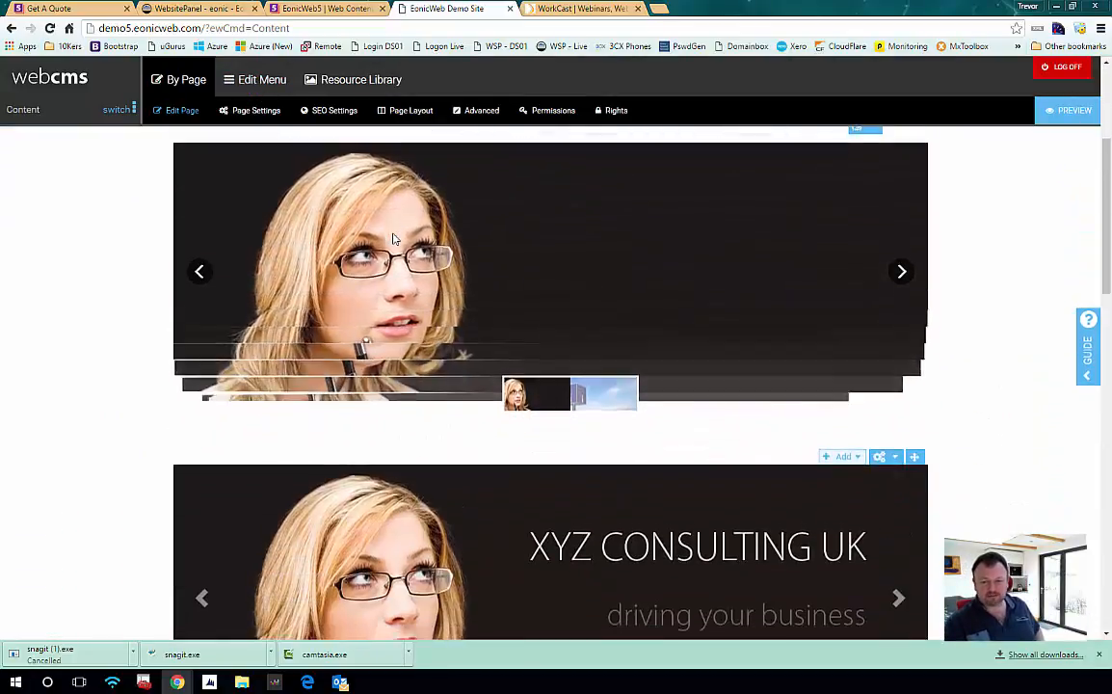
pyautogui.scroll(-3, 393, 239)
pyautogui.scroll(-5, 385, 260)
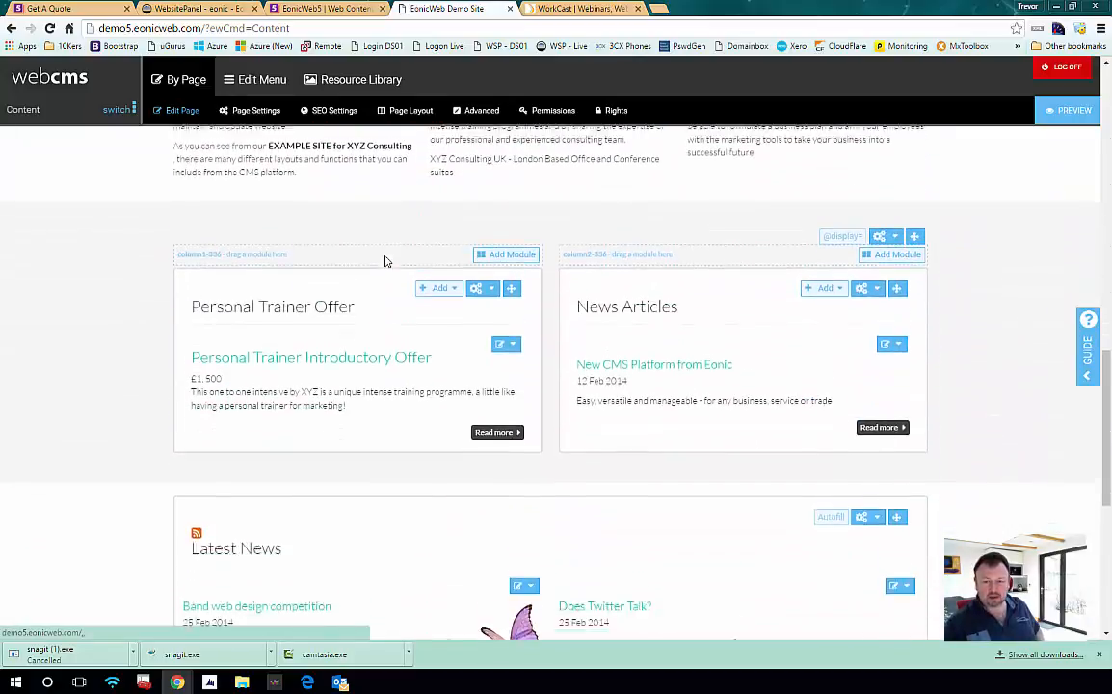
pyautogui.scroll(-1, 384, 261)
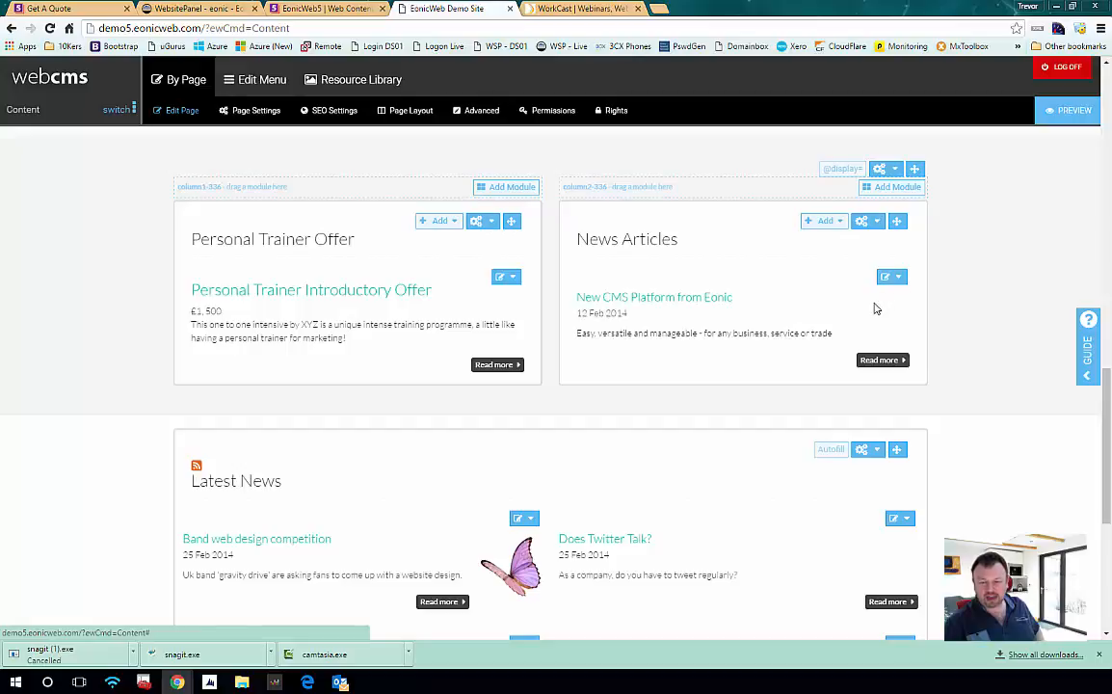
pyautogui.scroll(-3, 432, 350)
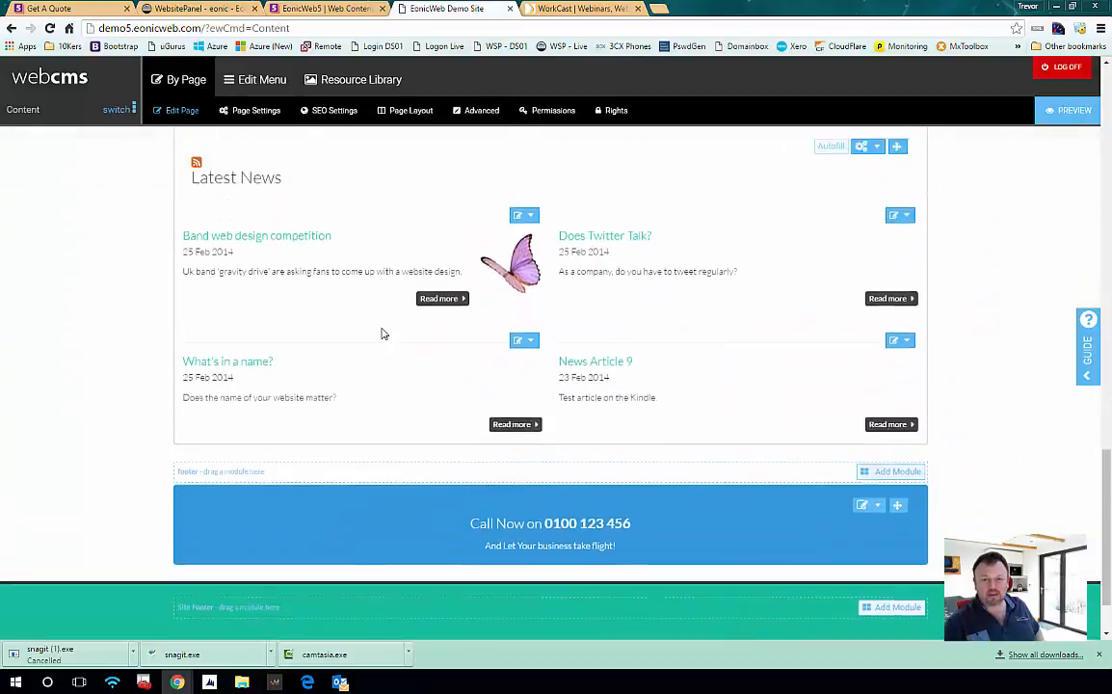
pyautogui.scroll(15, 381, 334)
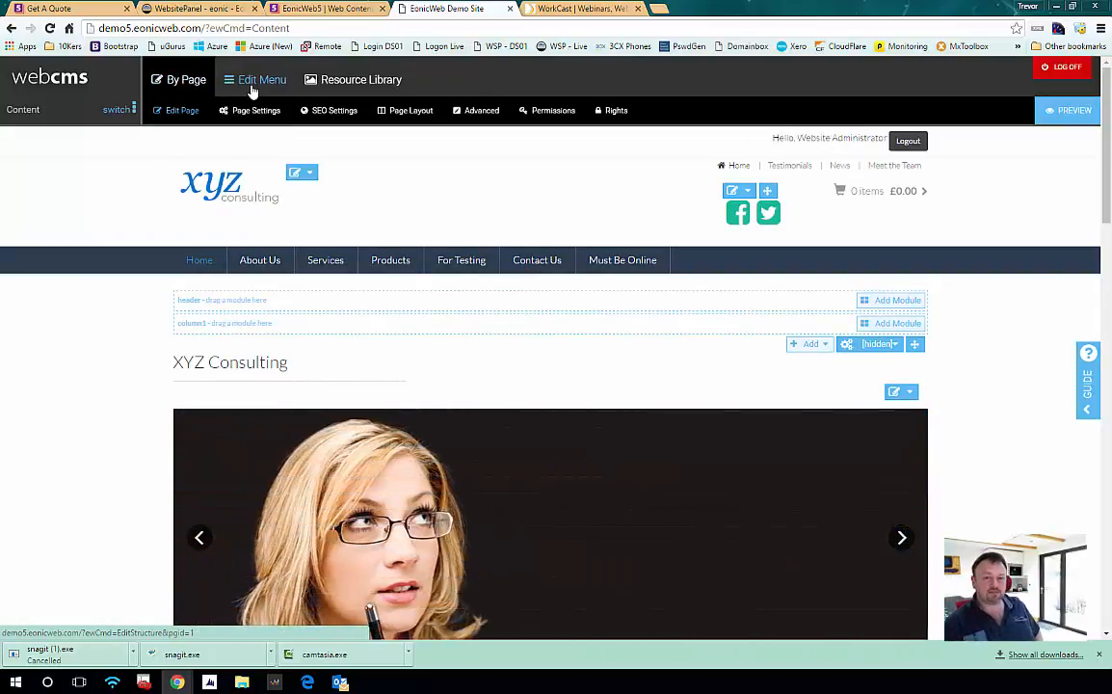
# - Review the site's menu structure and the Resource Library's images, and return to the home page's content
pyautogui.click(253, 81)
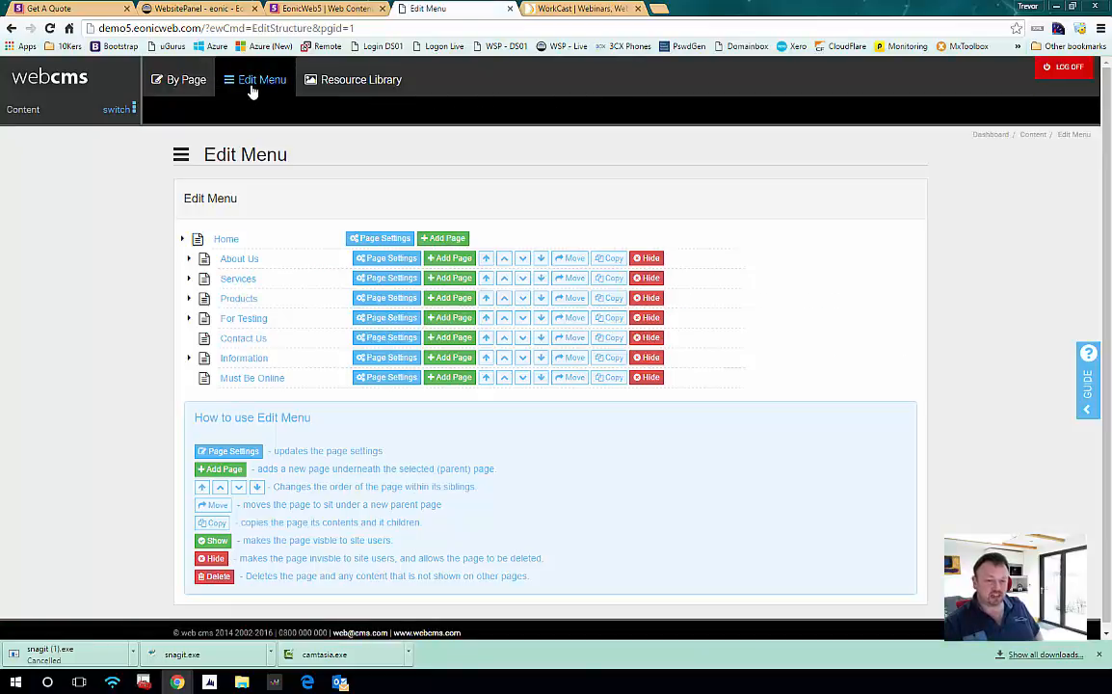
pyautogui.click(350, 81)
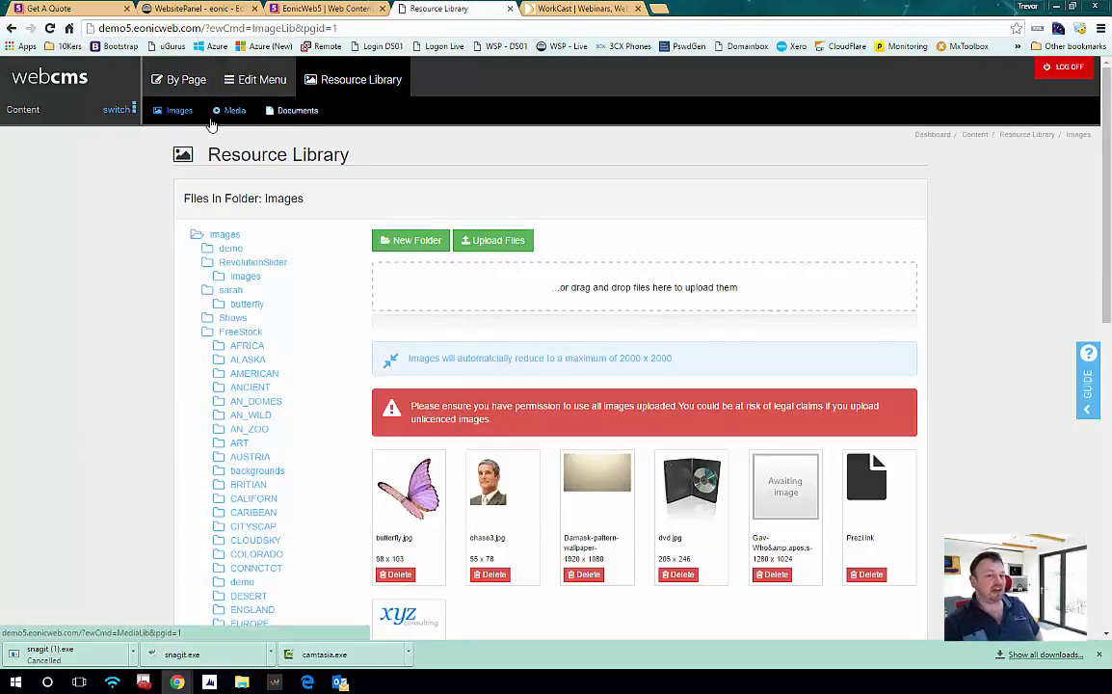
pyautogui.click(185, 89)
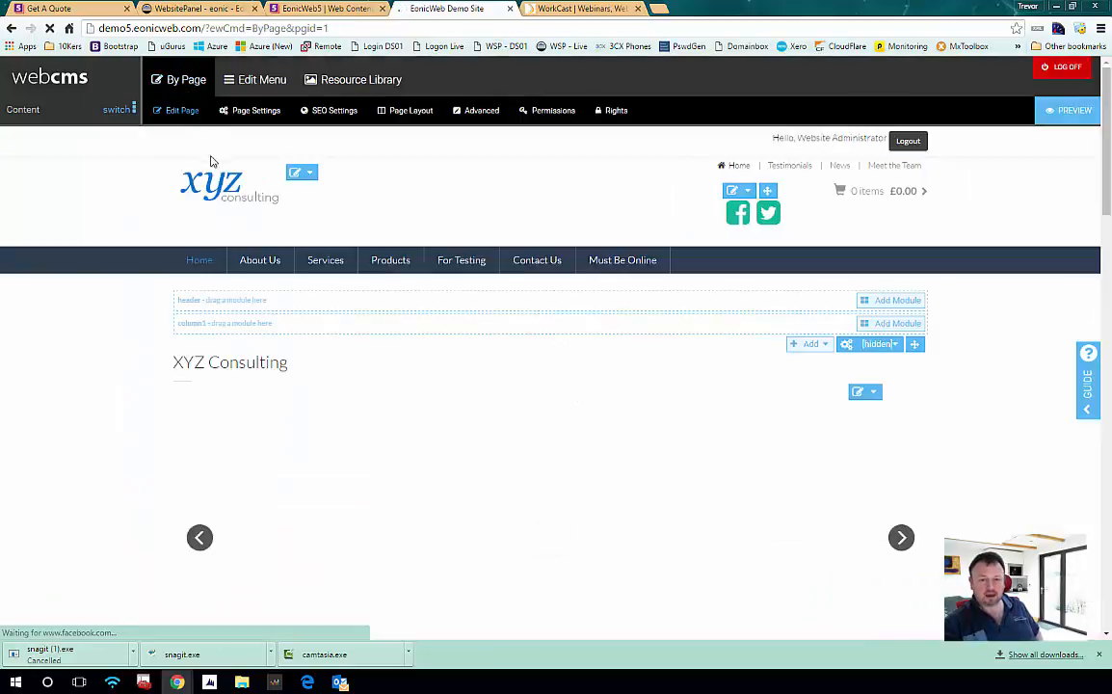
pyautogui.scroll(-4, 256, 217)
pyautogui.scroll(-5, 252, 198)
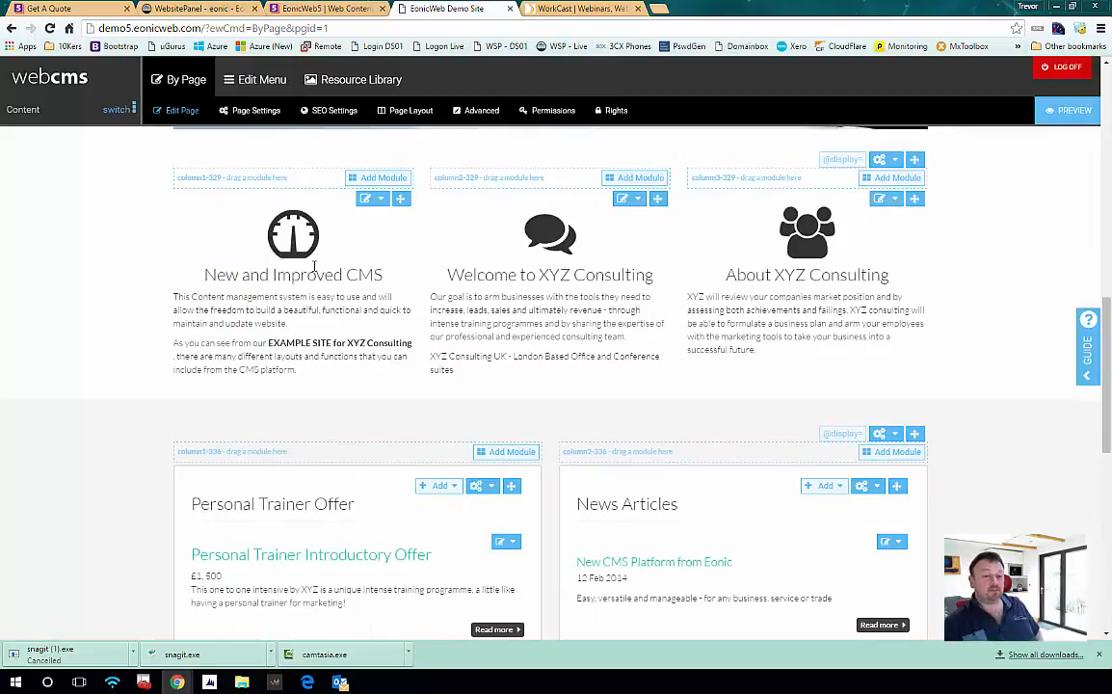
pyautogui.scroll(10, 314, 267)
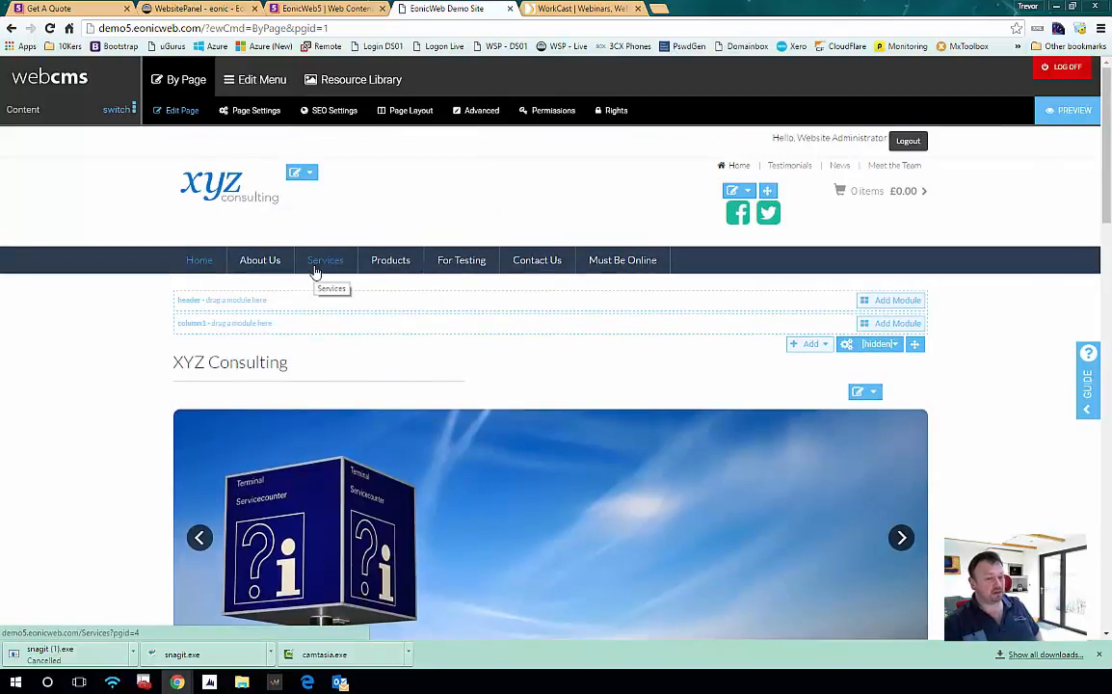
# - Add a new page named "Test Page" beneath Home in the site menu and save it
pyautogui.click(249, 85)
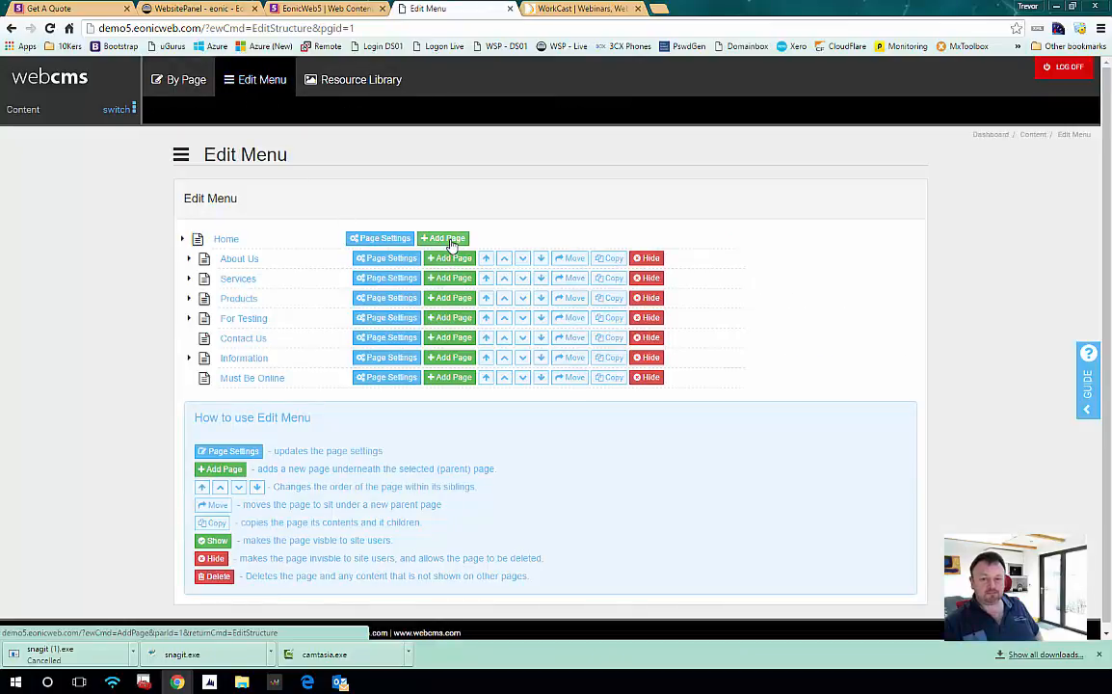
pyautogui.click(449, 240)
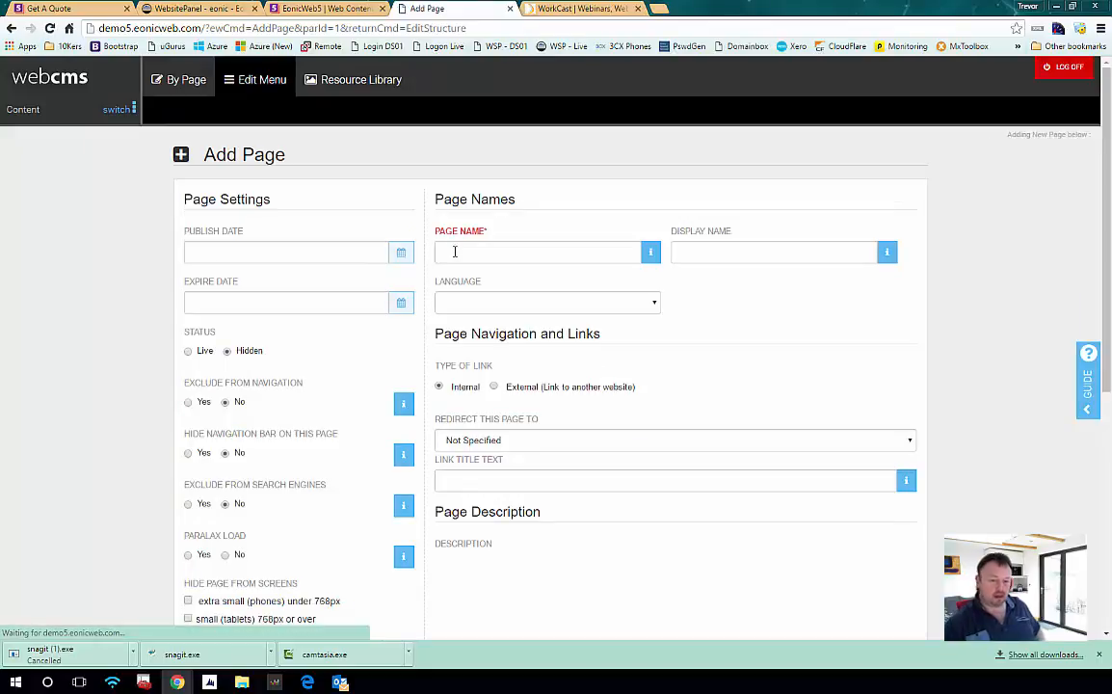
pyautogui.click(454, 252)
pyautogui.write('t')
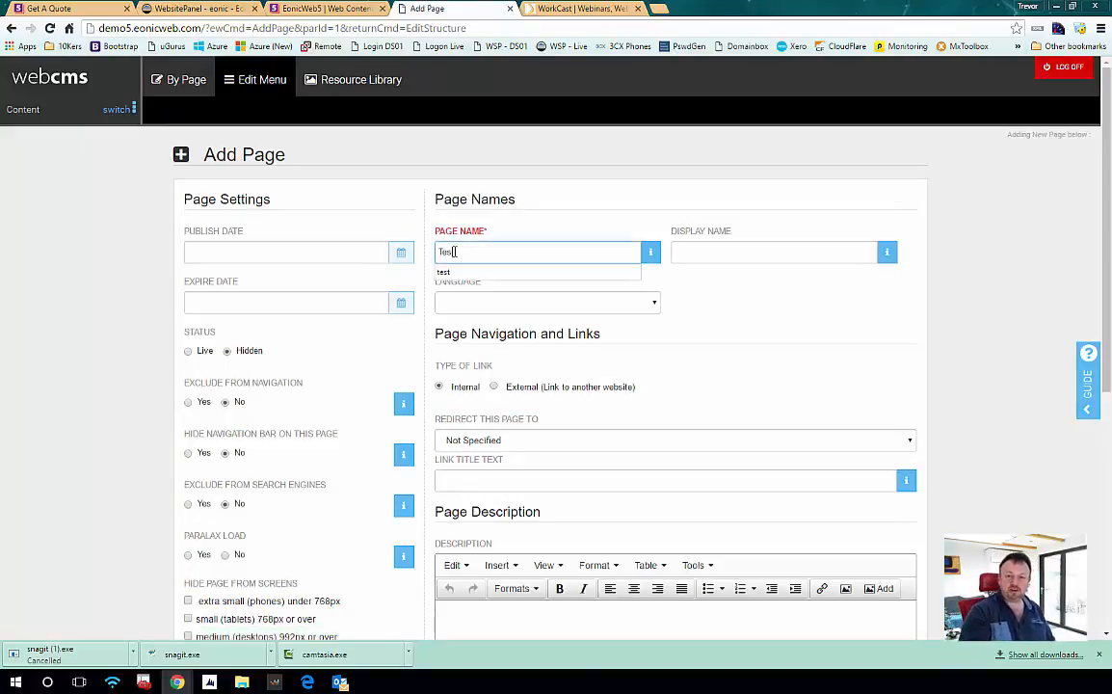
pyautogui.write('est Page')
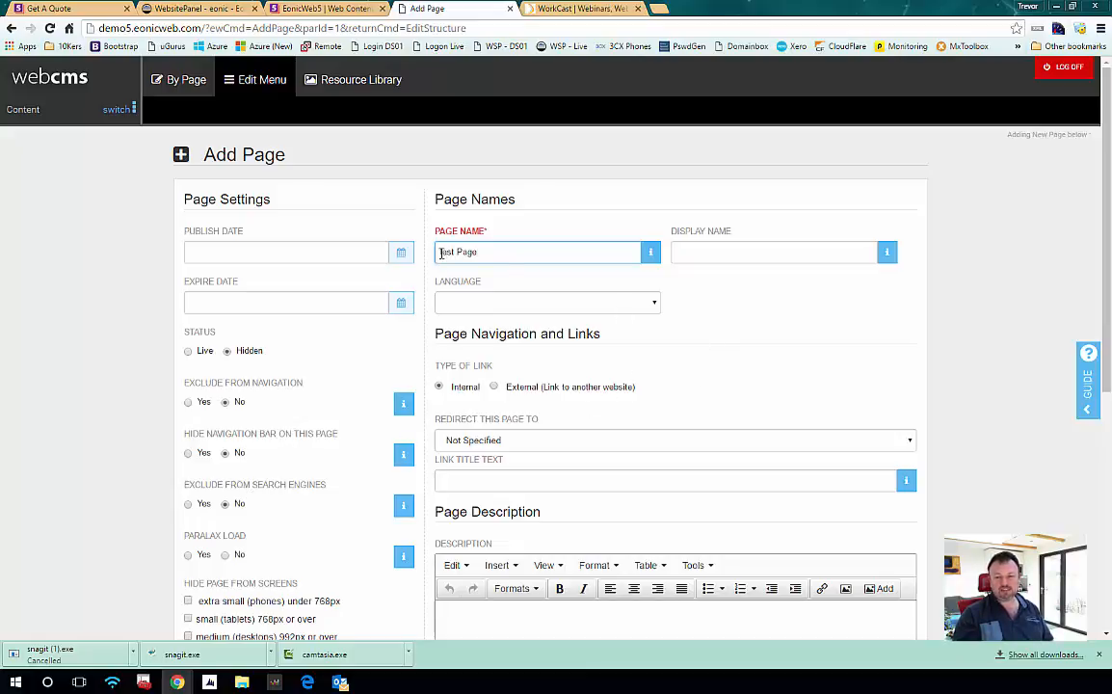
pyautogui.scroll(-5, 732, 357)
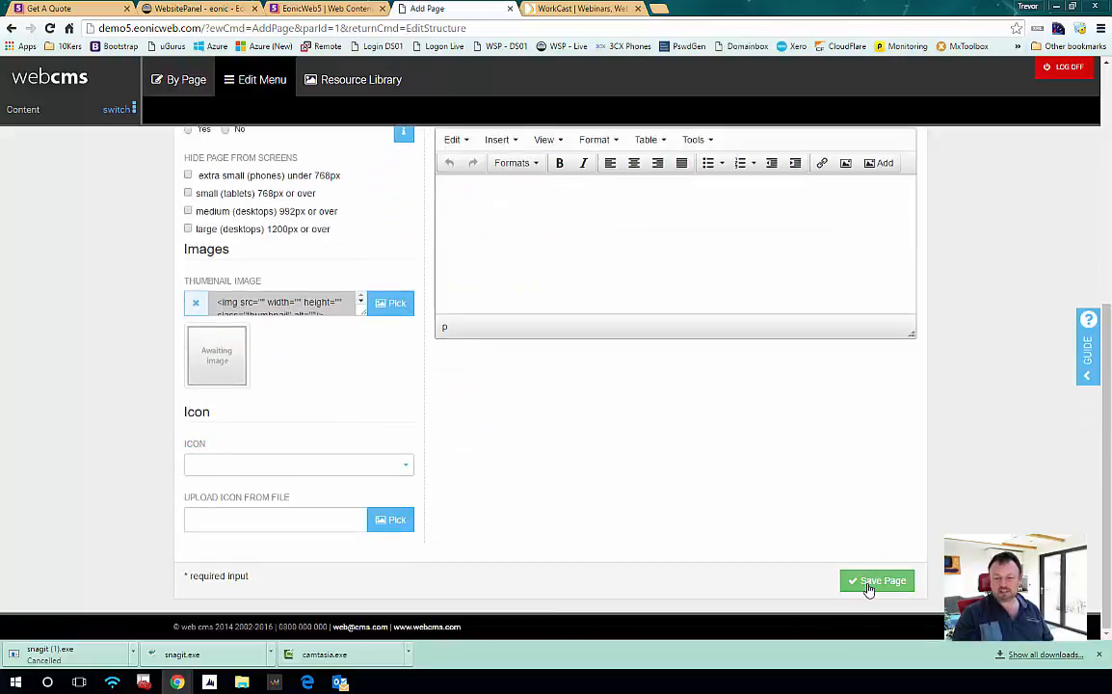
pyautogui.click(851, 577)
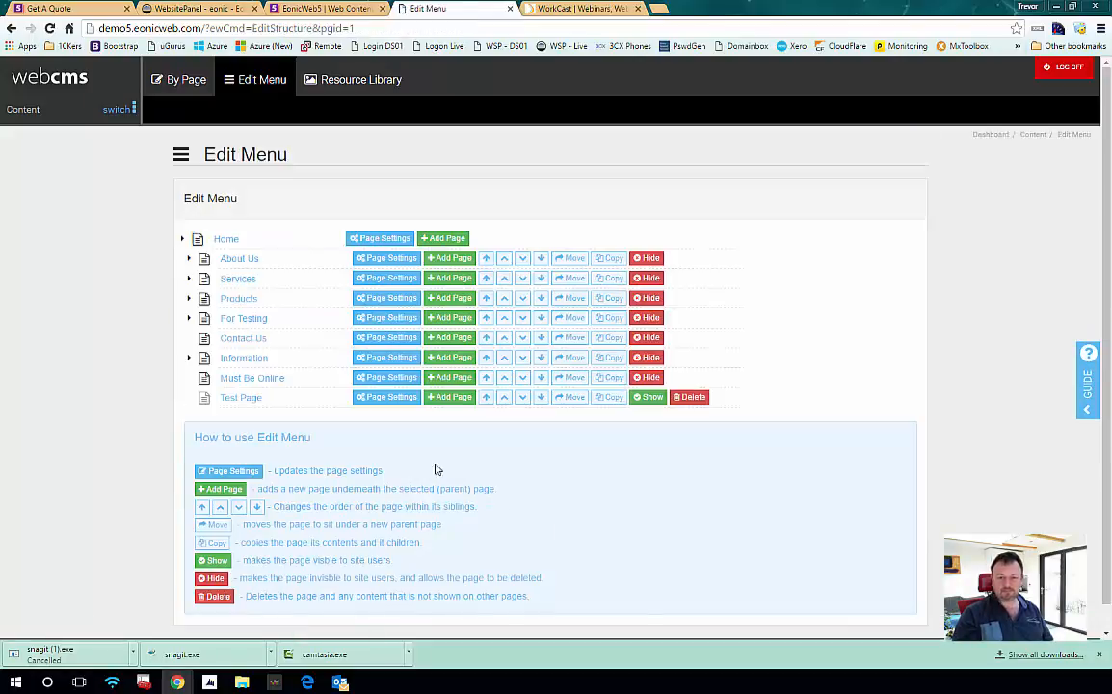
# - Open Test Page for editing and apply the "Modules 2 columns" page layout to it
pyautogui.click(229, 401)
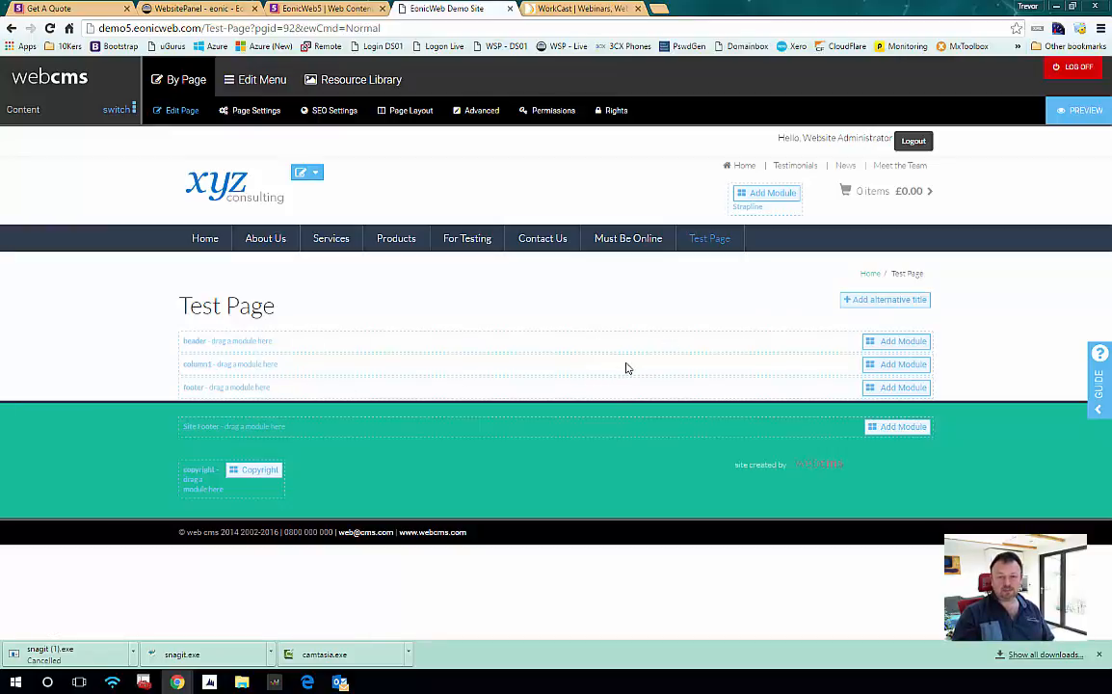
pyautogui.click(410, 111)
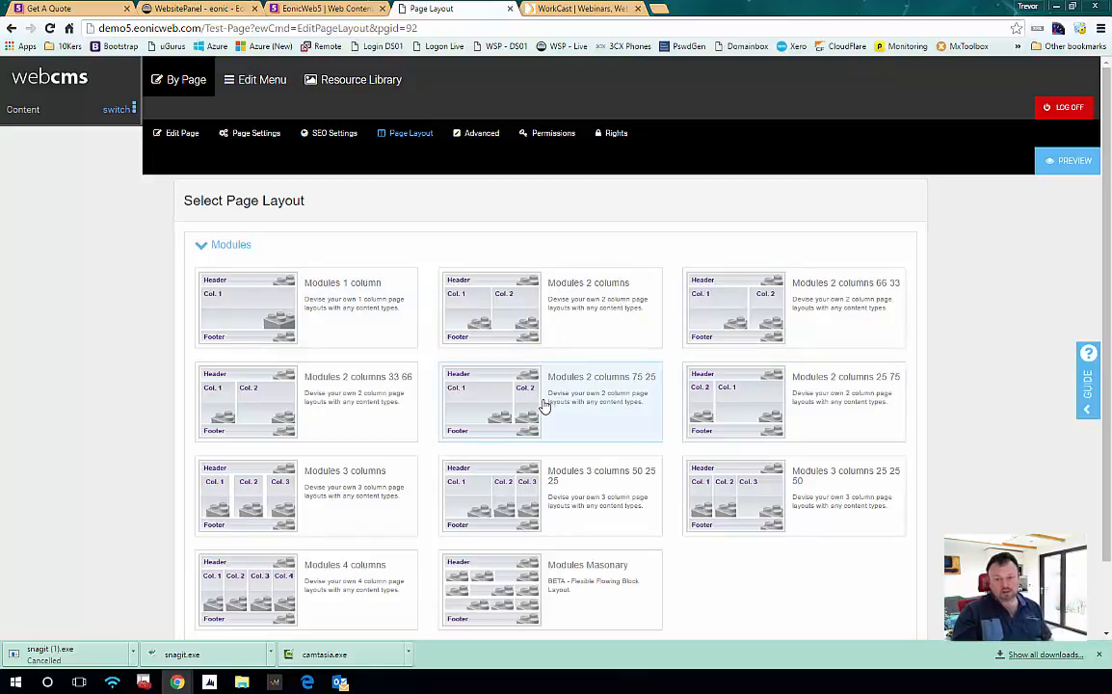
pyautogui.scroll(-2, 544, 404)
pyautogui.scroll(2, 544, 405)
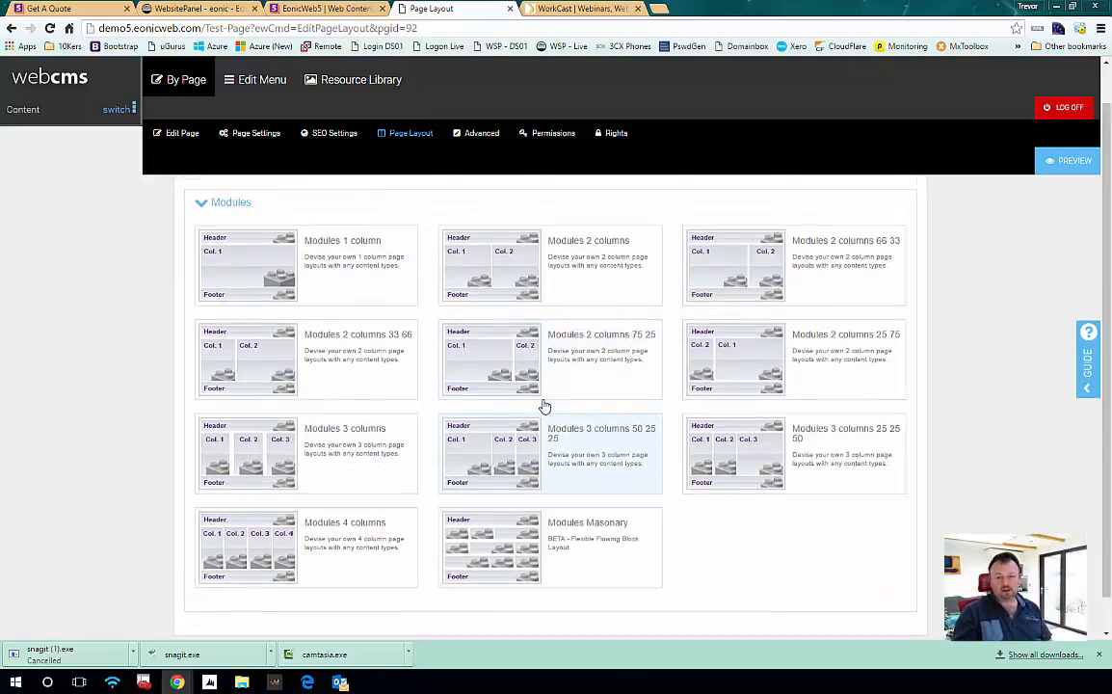
pyautogui.click(513, 319)
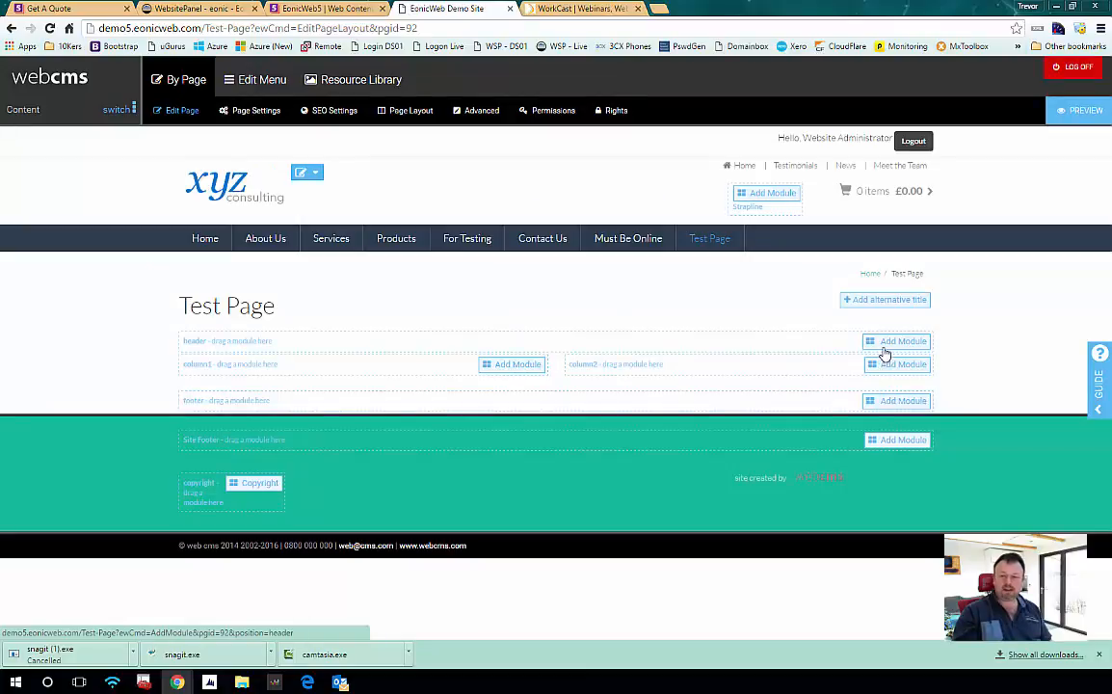
# - Start adding a module to column 1 of Test Page and examine the Basic Content and Content Lists module types
pyautogui.click(529, 370)
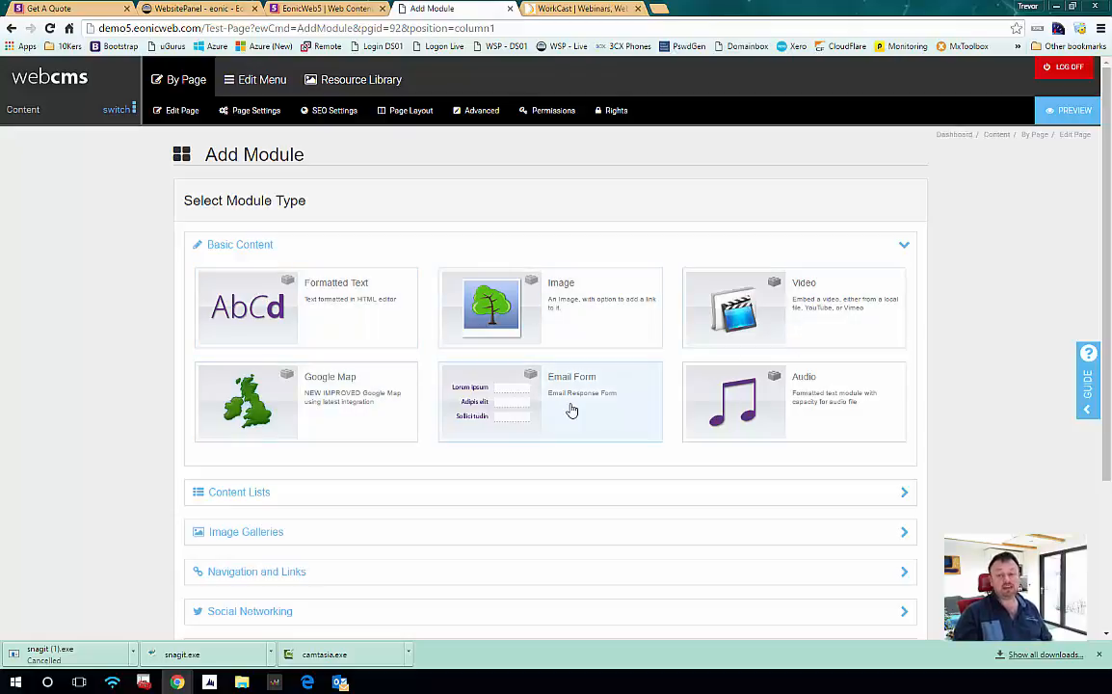
pyautogui.click(254, 501)
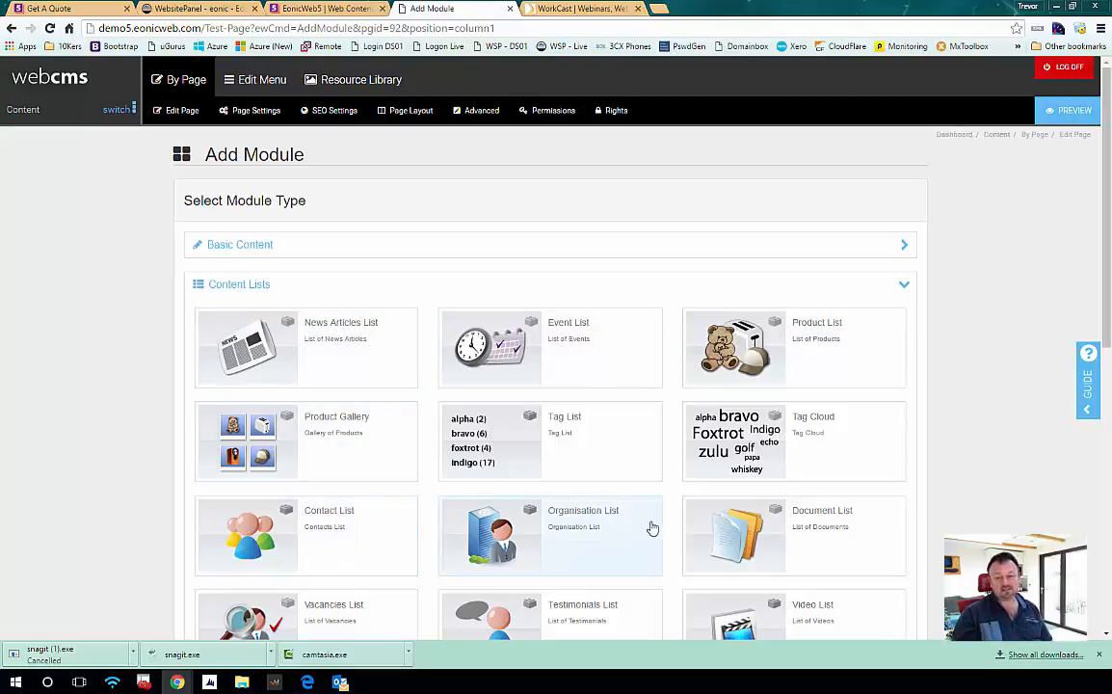
pyautogui.scroll(-2, 808, 501)
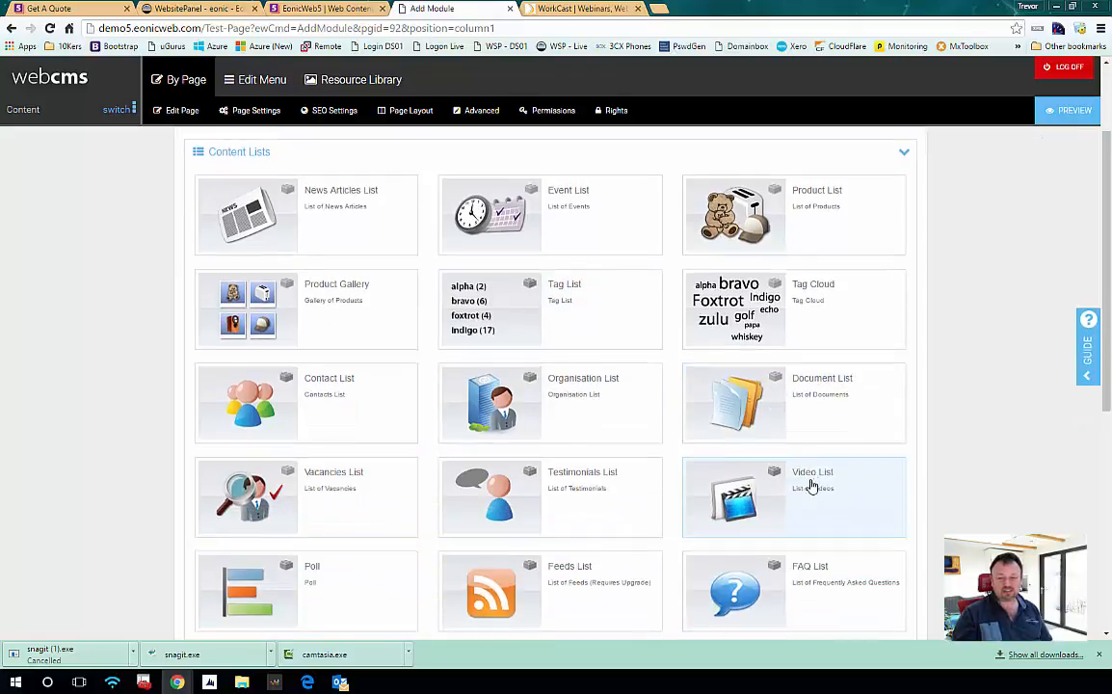
pyautogui.scroll(-2, 433, 472)
pyautogui.scroll(-4, 355, 477)
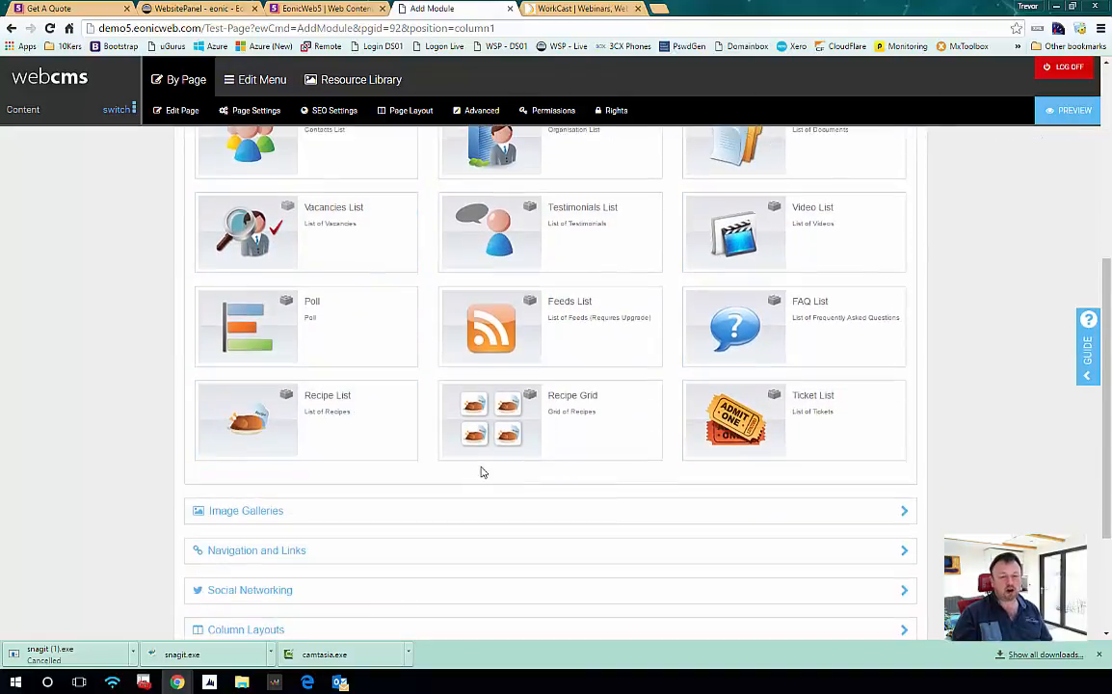
# - Examine the module types under Image Galleries, Navigation and Links, Social Networking, Column Layouts and Advanced
pyautogui.click(275, 445)
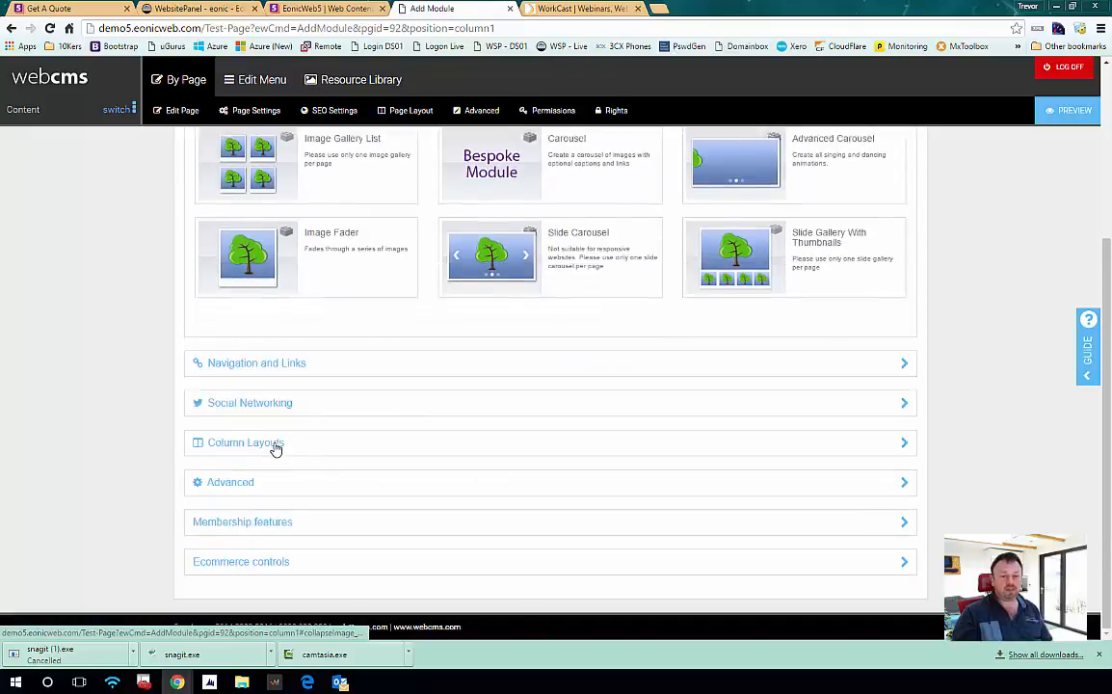
pyautogui.scroll(3, 417, 392)
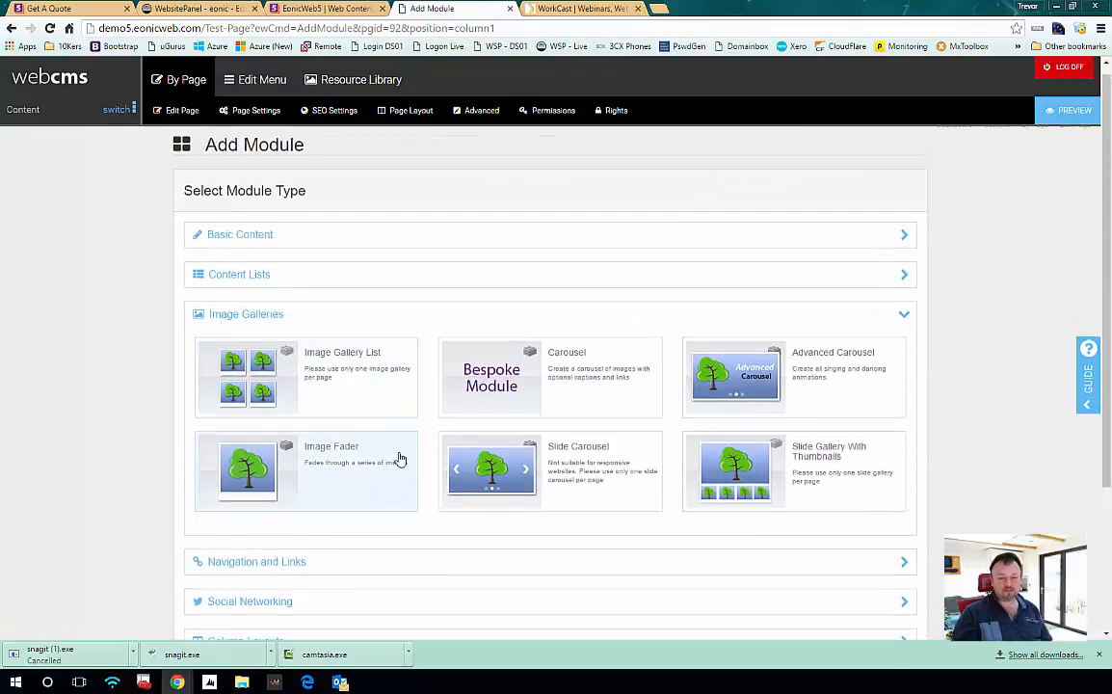
pyautogui.click(310, 563)
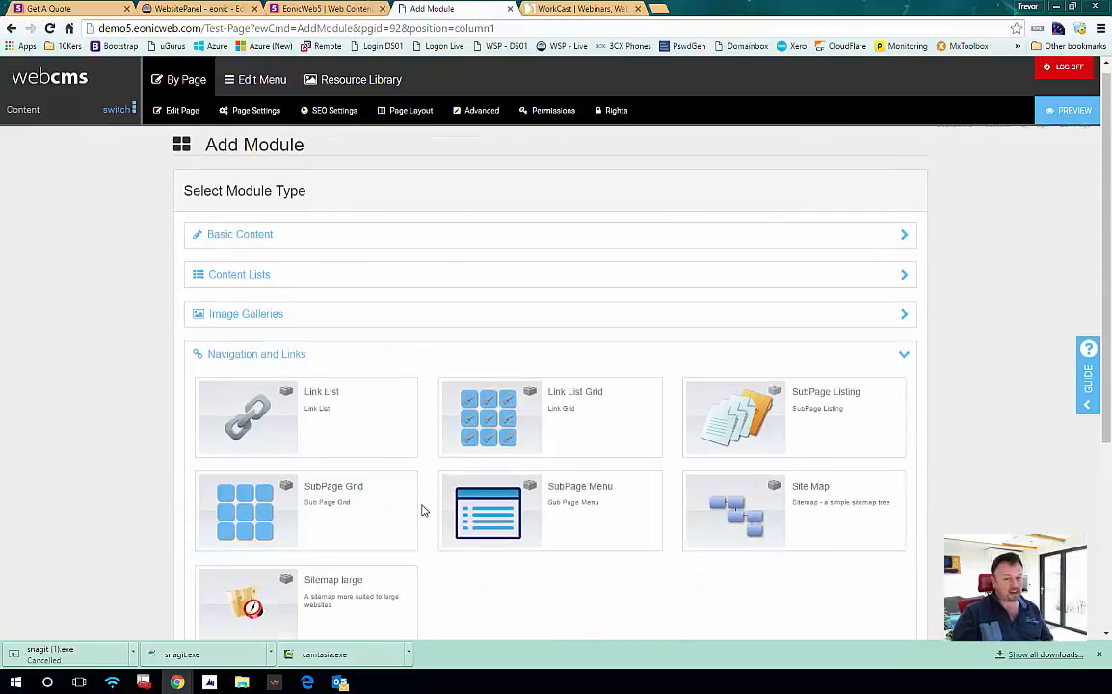
pyautogui.scroll(-5, 421, 510)
pyautogui.click(277, 437)
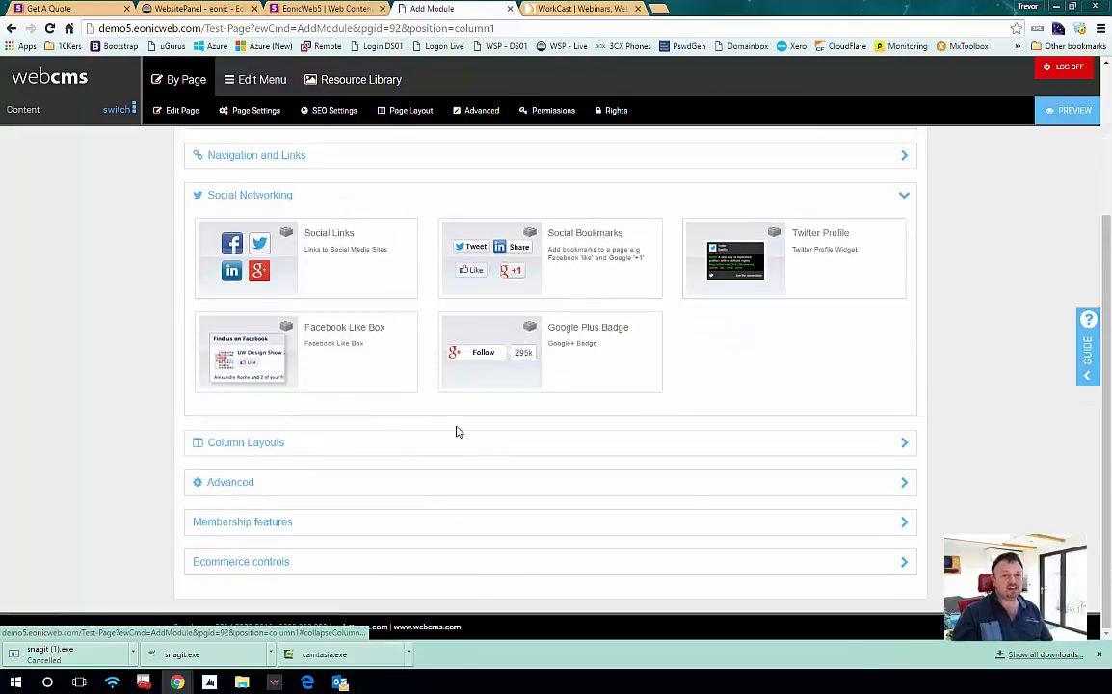
pyautogui.click(278, 449)
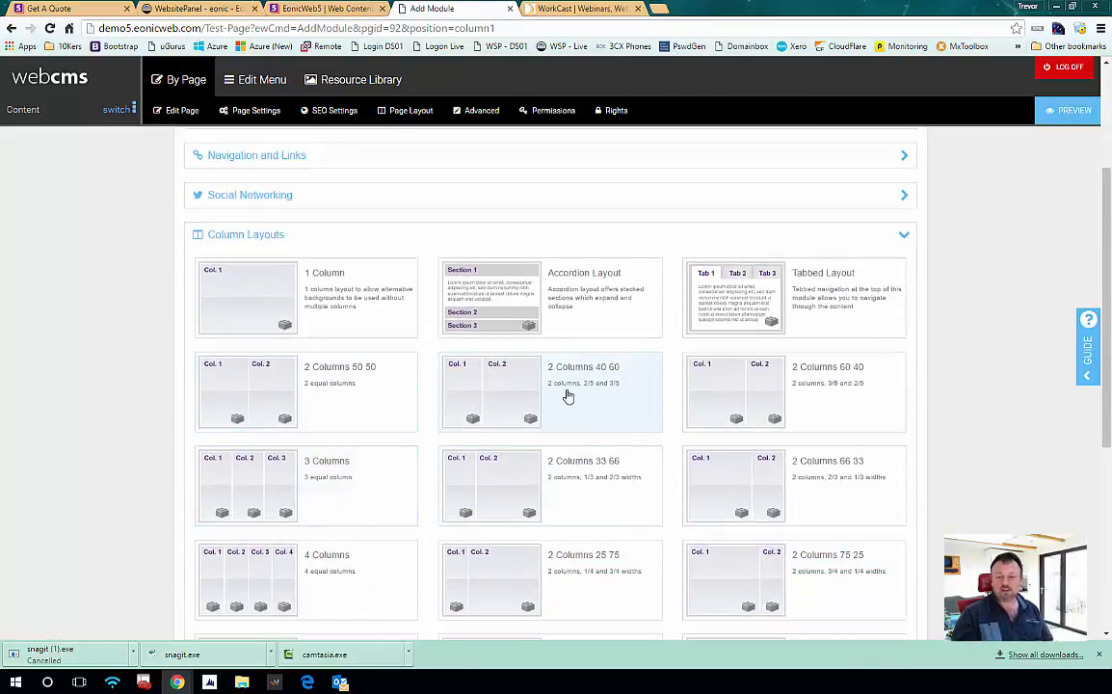
pyautogui.scroll(-3, 381, 484)
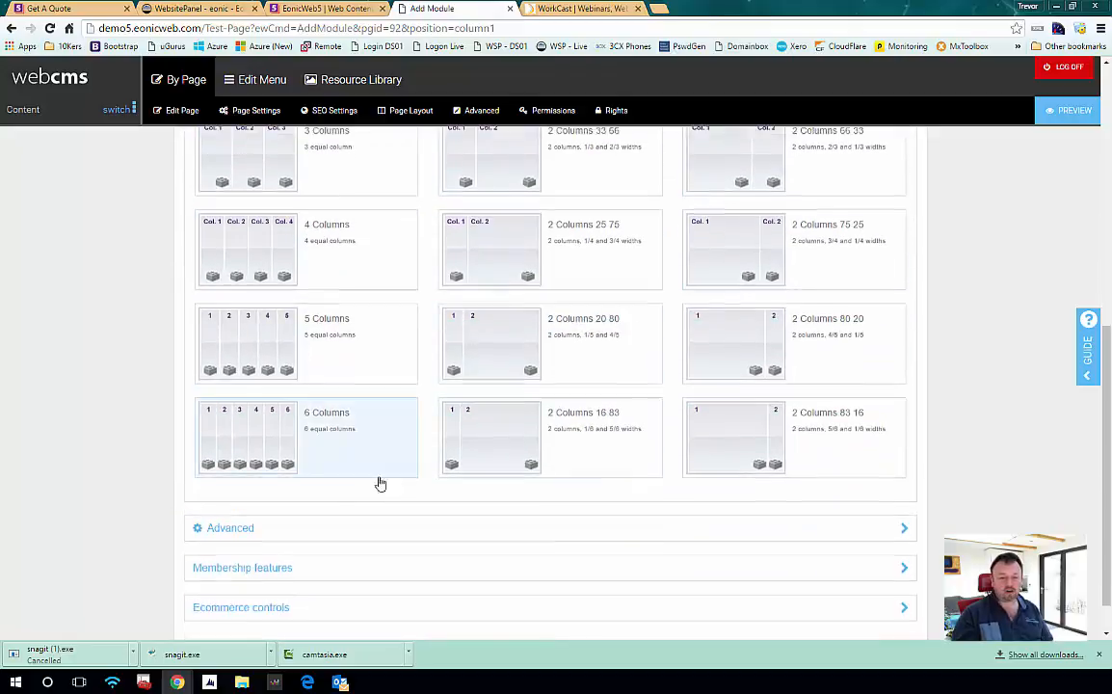
pyautogui.click(231, 528)
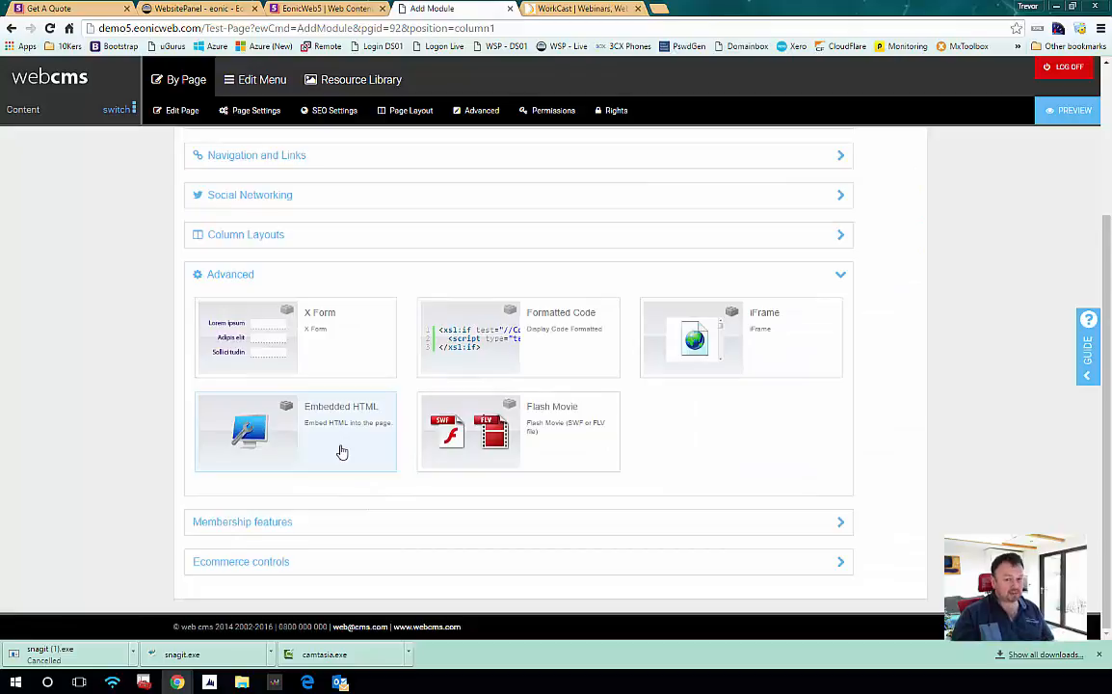
# - Examine the module types offered under Membership features and Ecommerce controls
pyautogui.click(278, 530)
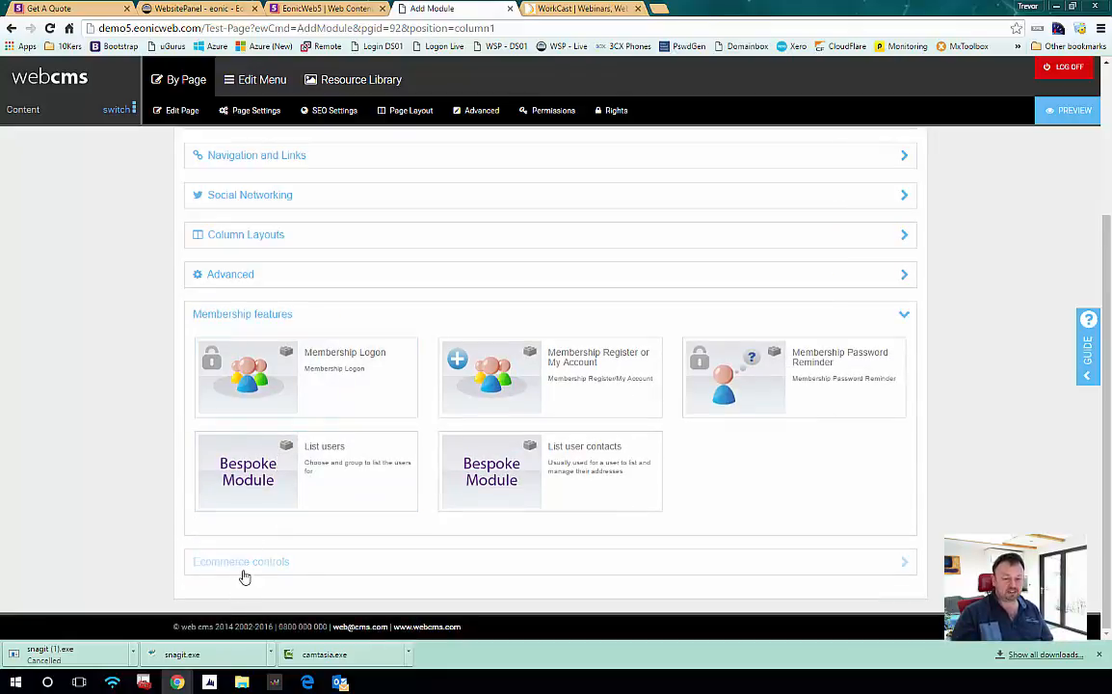
pyautogui.click(243, 568)
pyautogui.scroll(2, 424, 554)
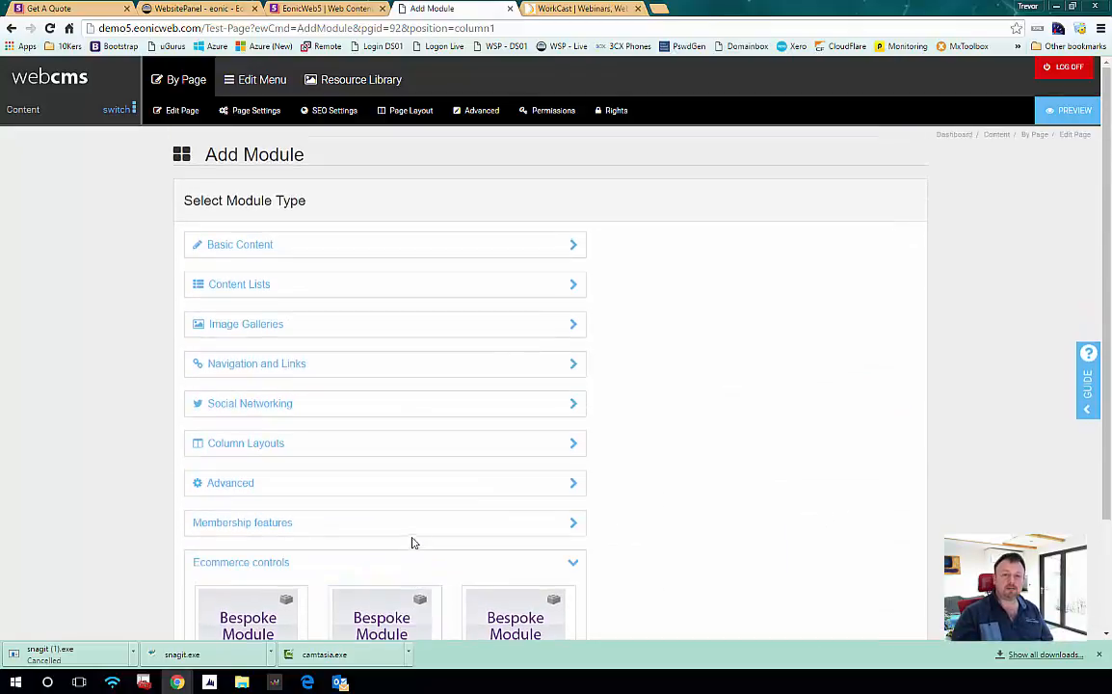
# - Start a Formatted Text module from Basic Content, titled "This is the title" with the body text "This is out text."
pyautogui.click(255, 249)
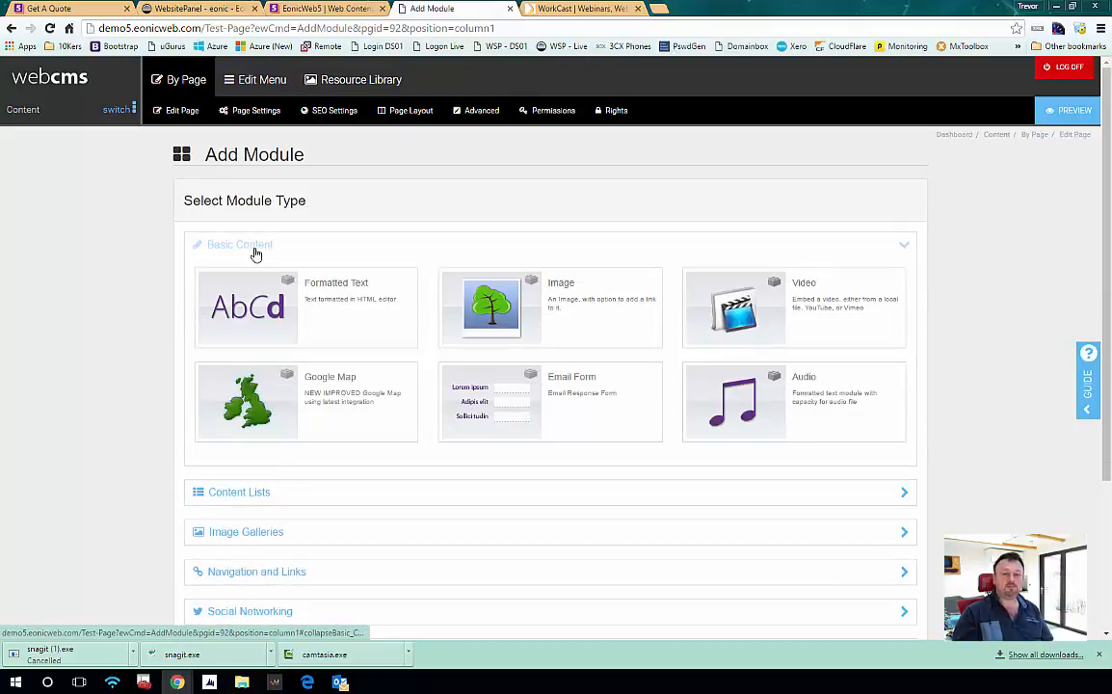
pyautogui.click(272, 310)
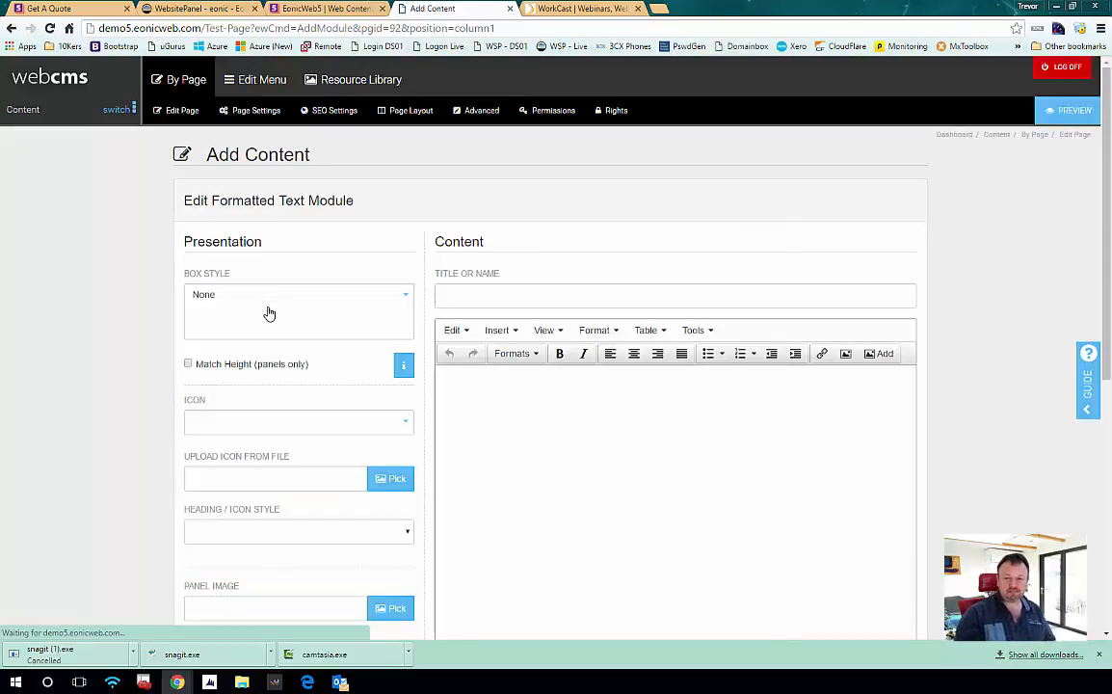
pyautogui.click(445, 300)
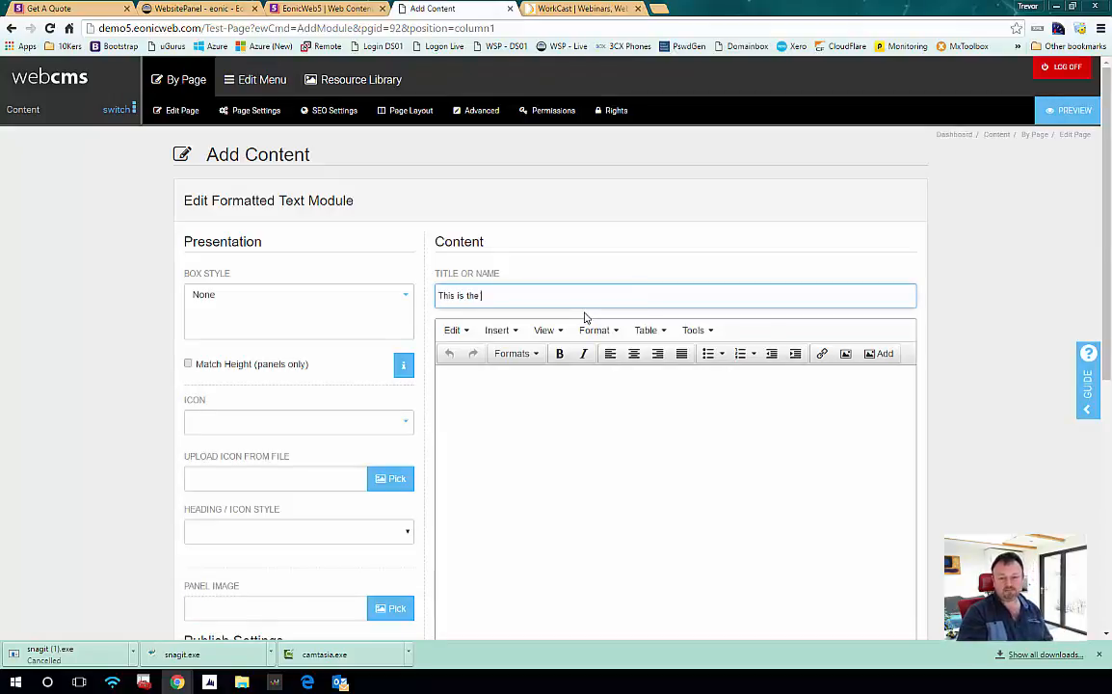
pyautogui.write('This is the title')
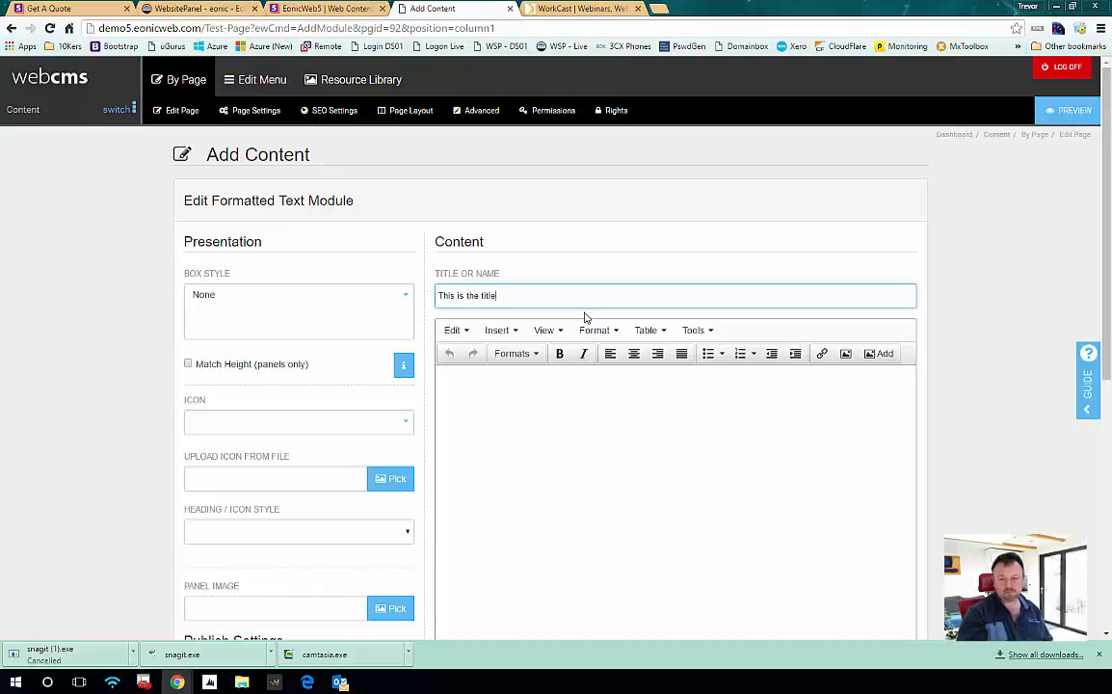
pyautogui.click(583, 424)
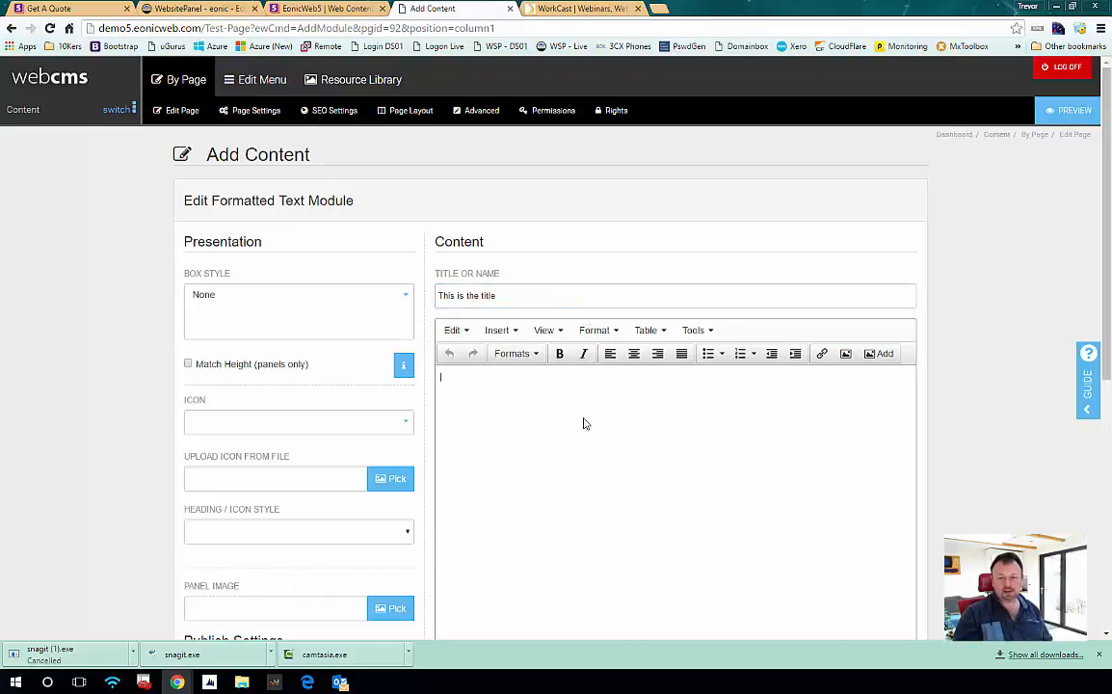
pyautogui.write('This is out text.')
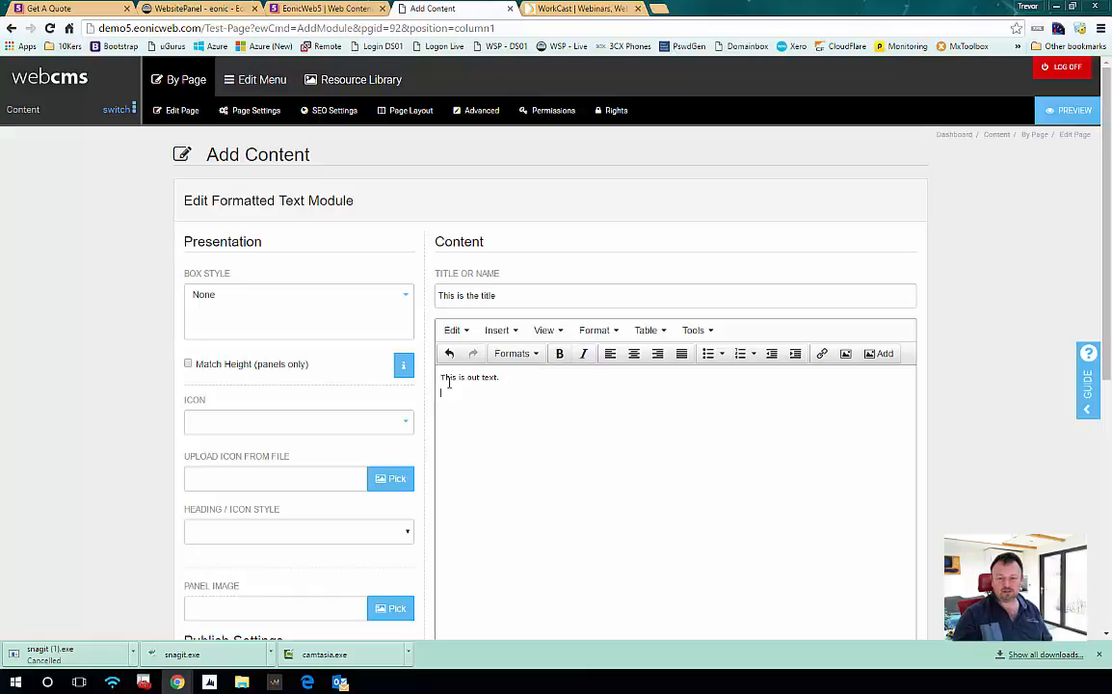
# - Duplicate the body line "This is out text." on the line below and make the copy bold
pyautogui.moveTo(500, 376); pyautogui.dragTo(449, 375)
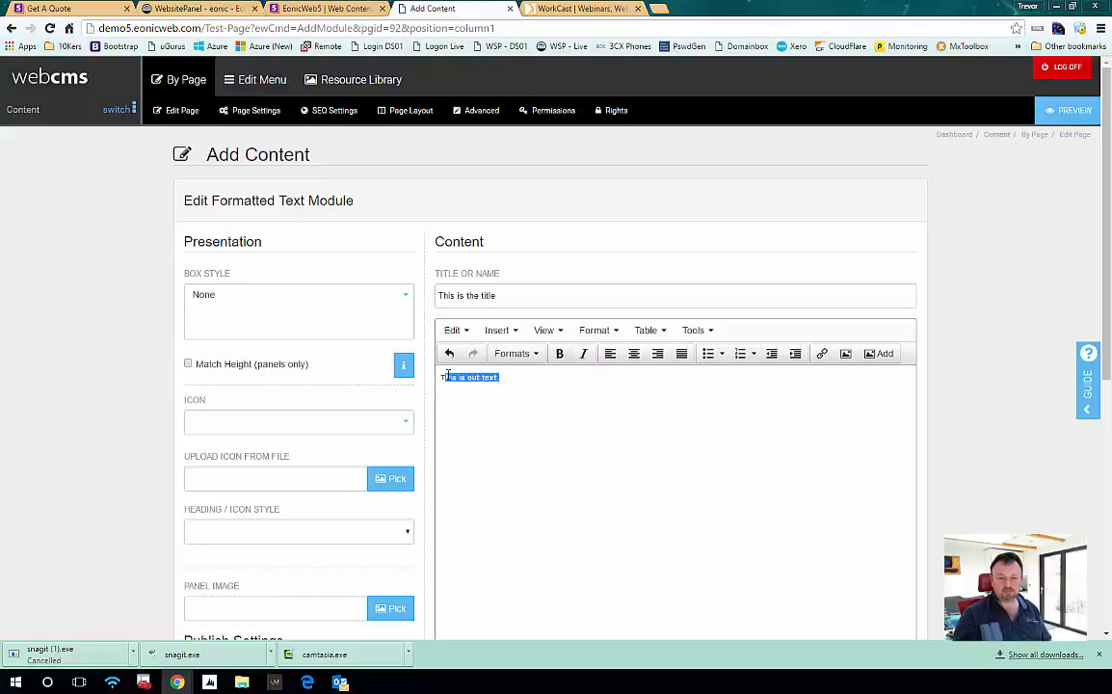
pyautogui.click(452, 396)
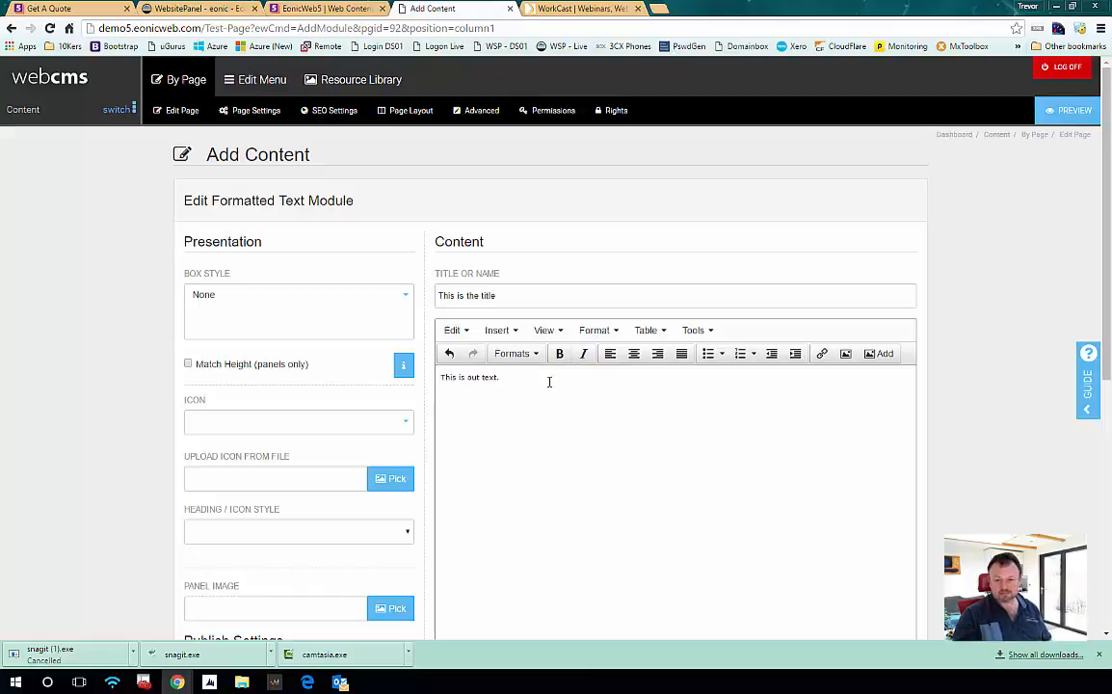
pyautogui.write('This is out text.')
pyautogui.moveTo(500, 394); pyautogui.dragTo(440, 393)
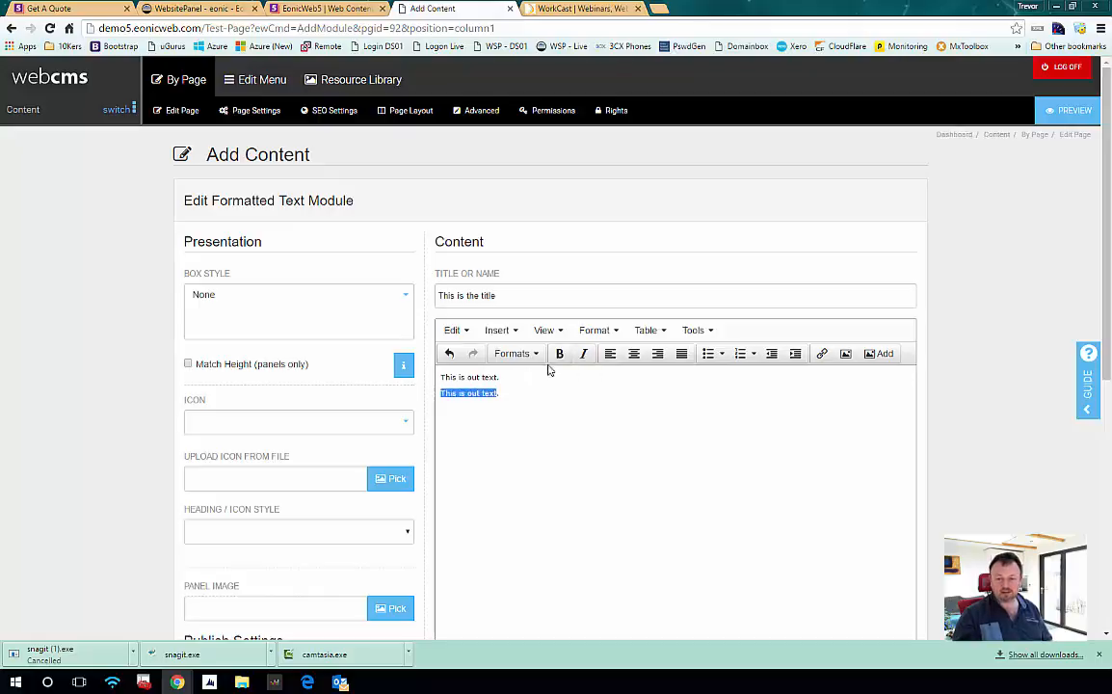
# - Examine the text editor's available formats, including the Headers and Inline options and the Lead style, without applying any
pyautogui.click(533, 360)
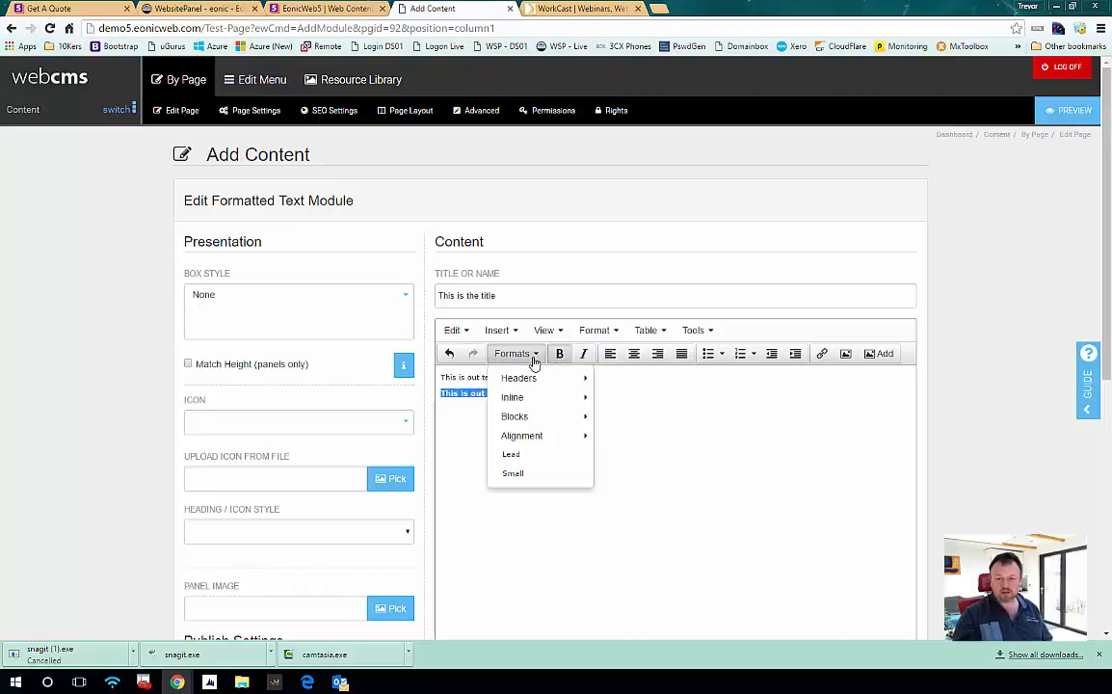
pyautogui.moveTo(529, 379)
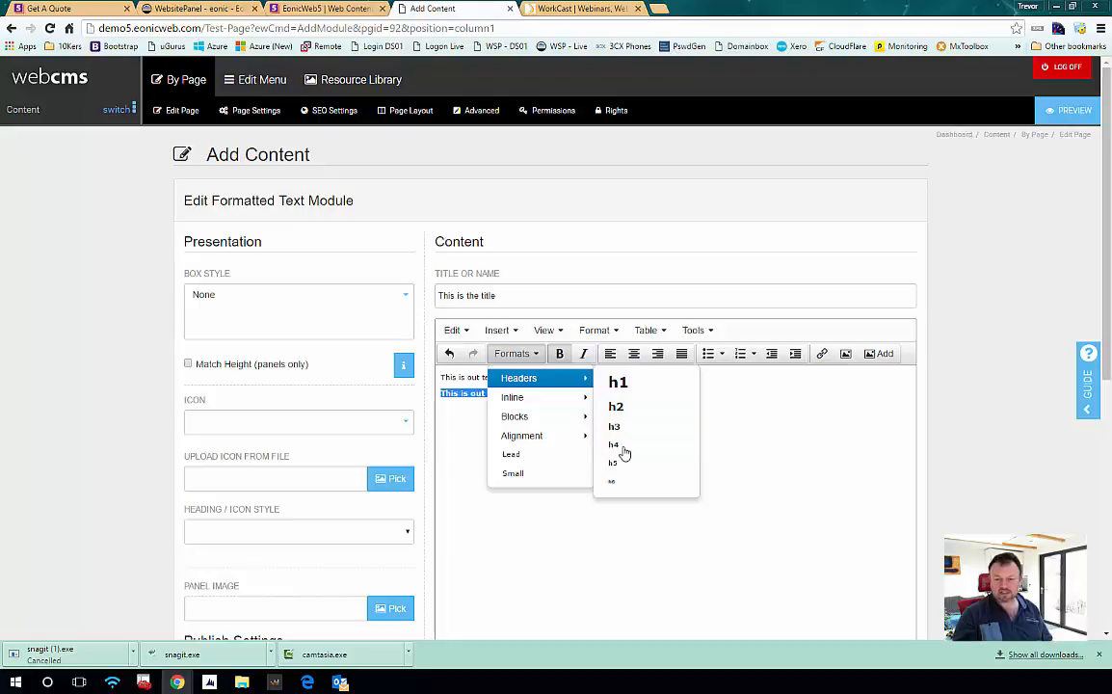
pyautogui.moveTo(550, 399)
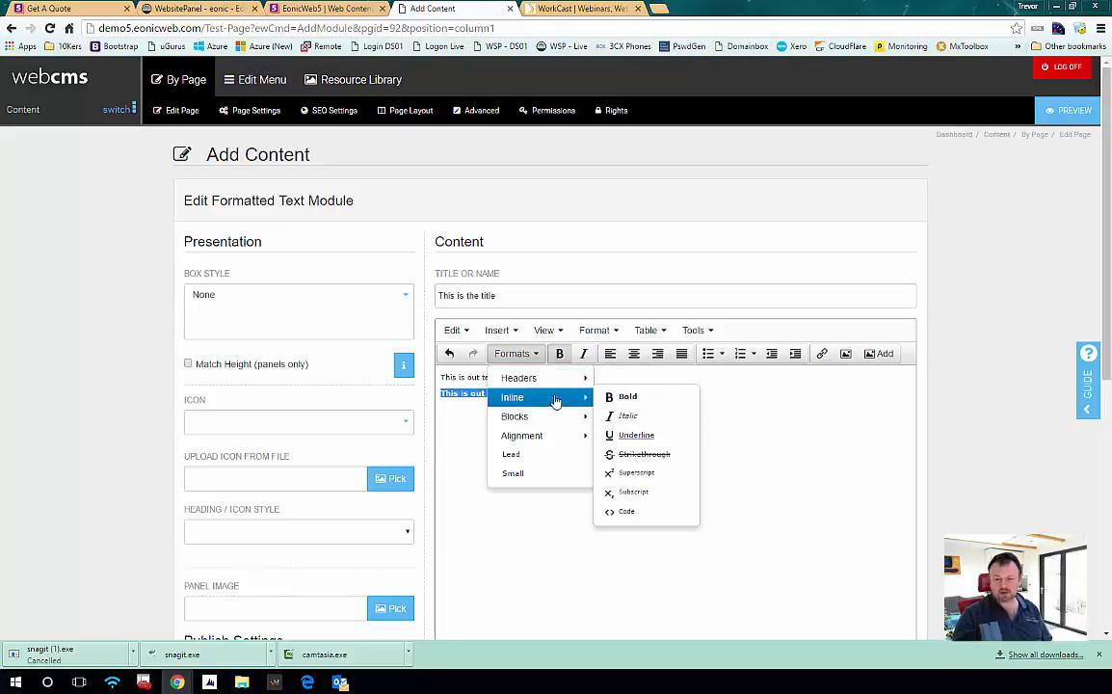
pyautogui.moveTo(541, 428)
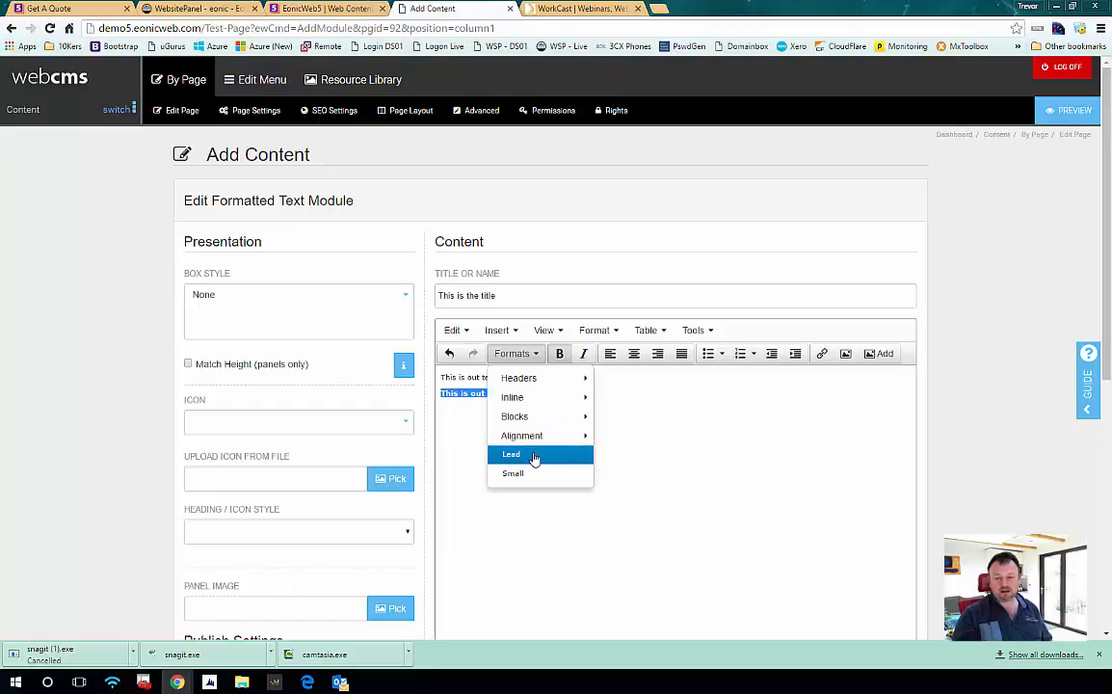
pyautogui.click(469, 434)
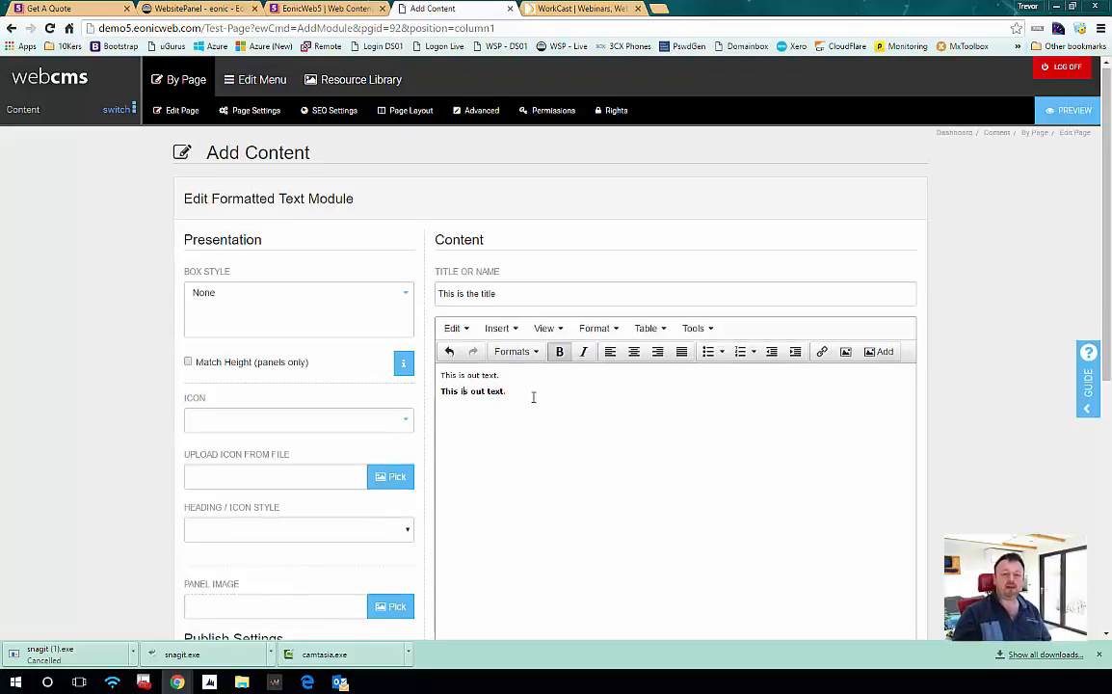
# - Review the available box styles from panels to jumbotron and set the module's box style to Default Box
pyautogui.scroll(-1, 531, 397)
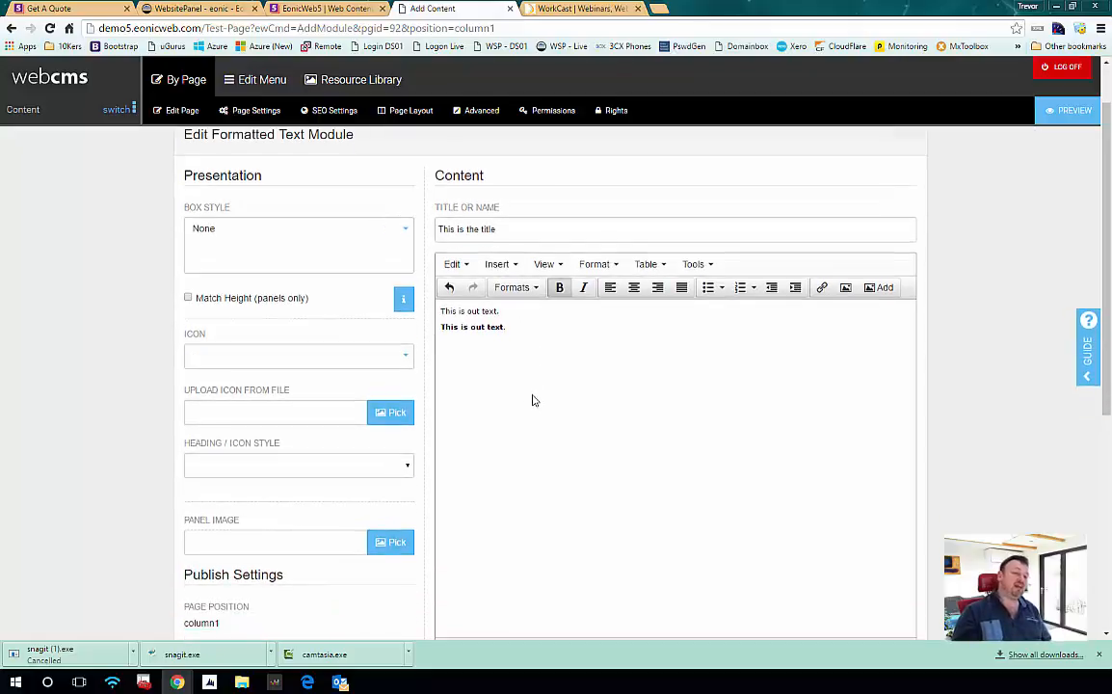
pyautogui.click(277, 247)
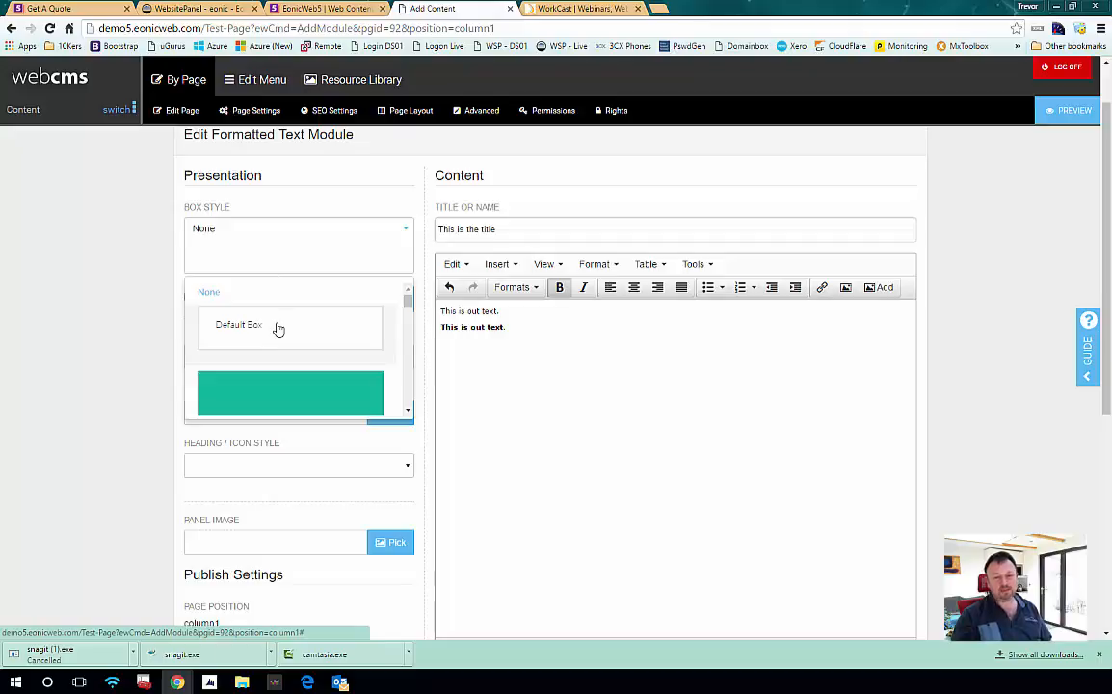
pyautogui.scroll(-5, 279, 332)
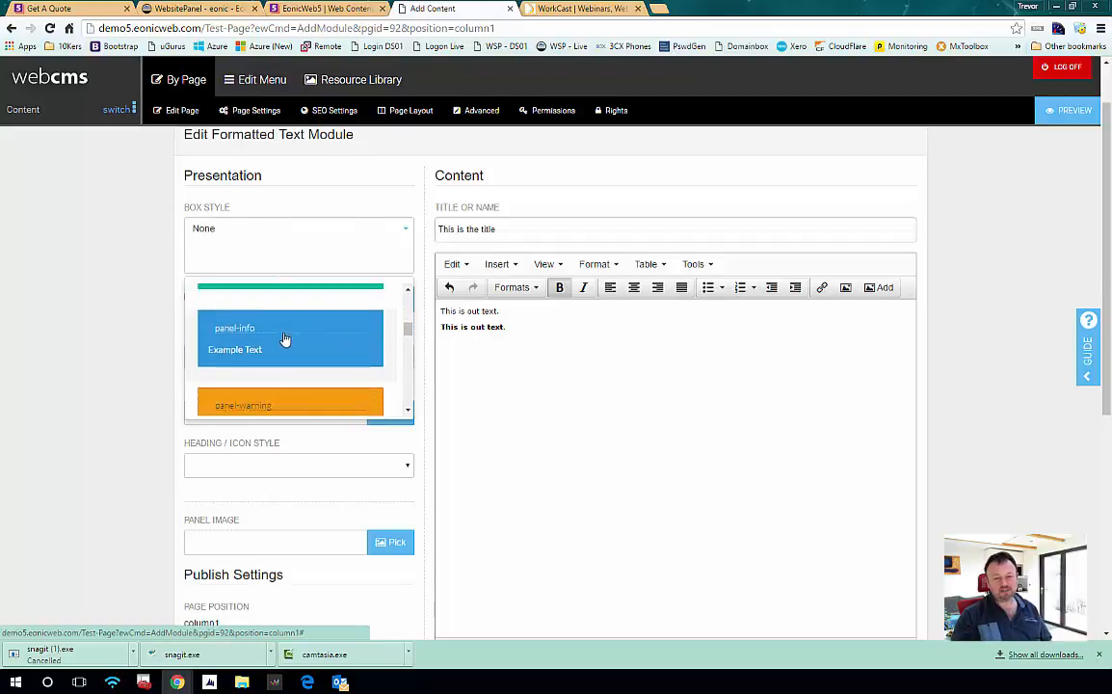
pyautogui.scroll(-8, 285, 340)
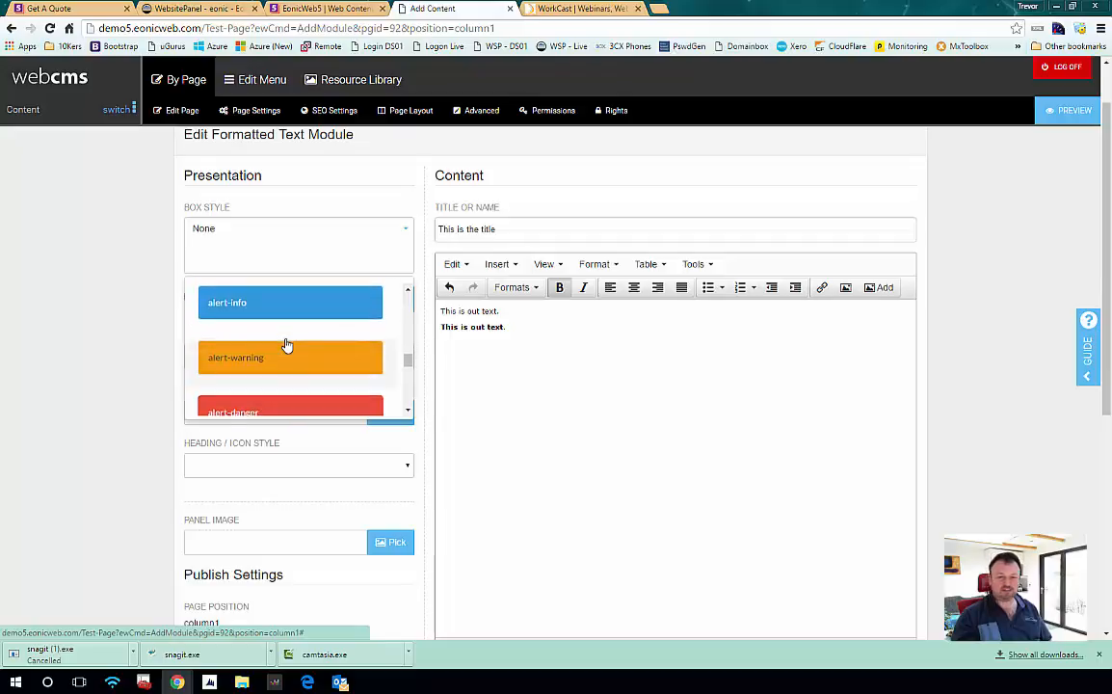
pyautogui.scroll(3, 287, 344)
pyautogui.scroll(-3, 286, 344)
pyautogui.scroll(-4, 286, 344)
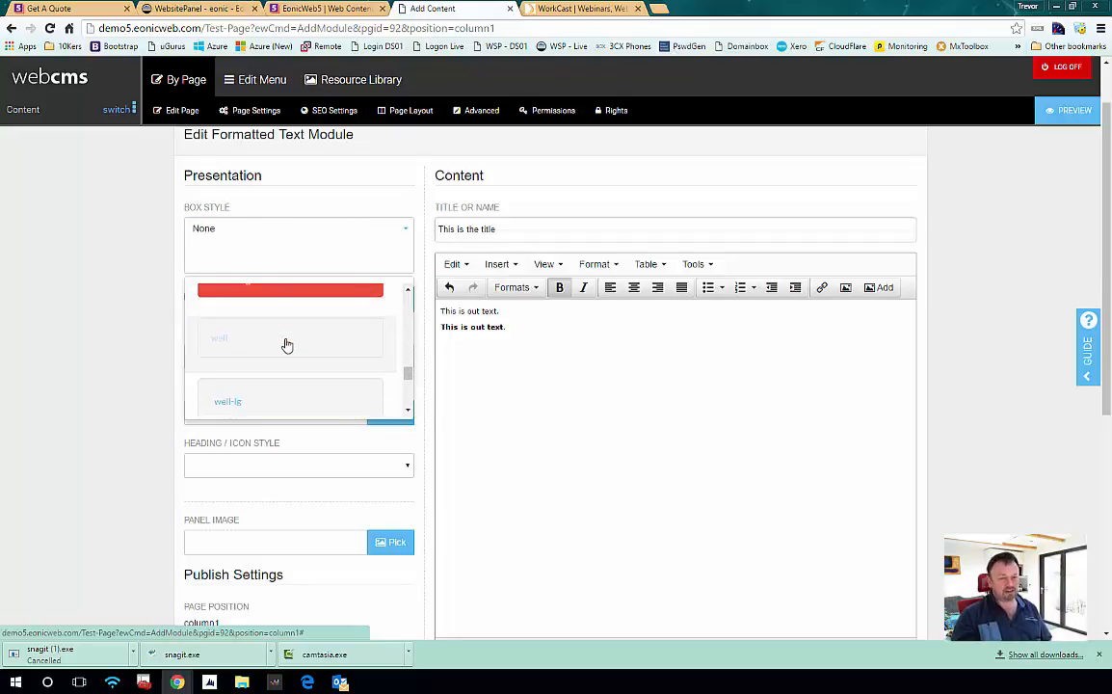
pyautogui.scroll(-3, 286, 344)
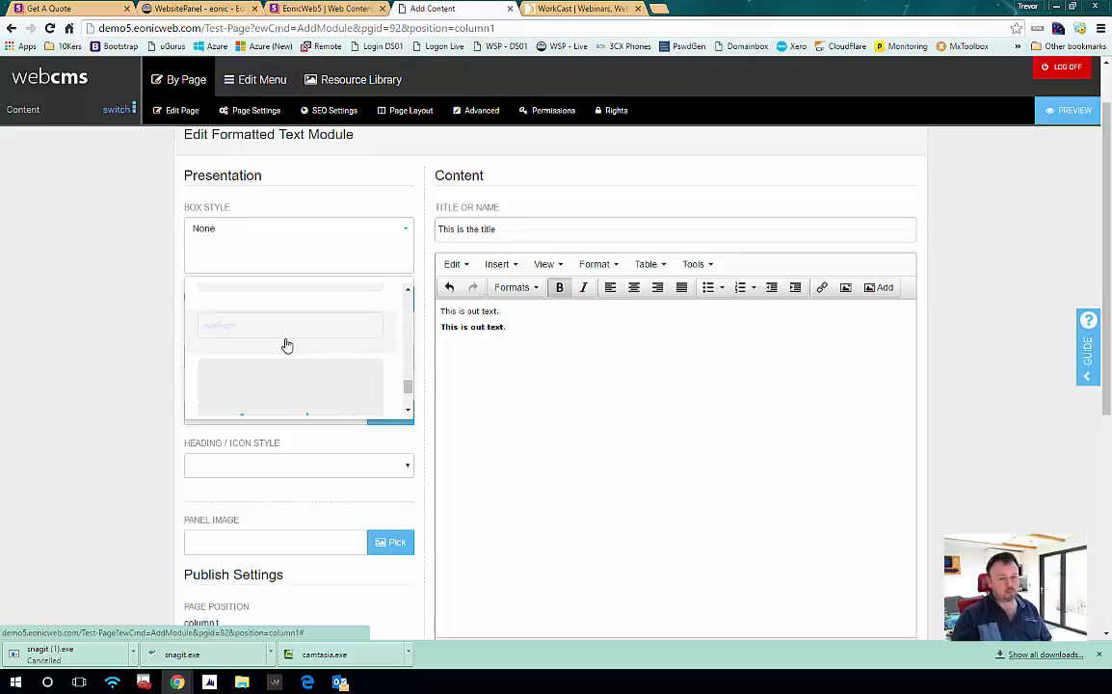
pyautogui.scroll(-2, 286, 344)
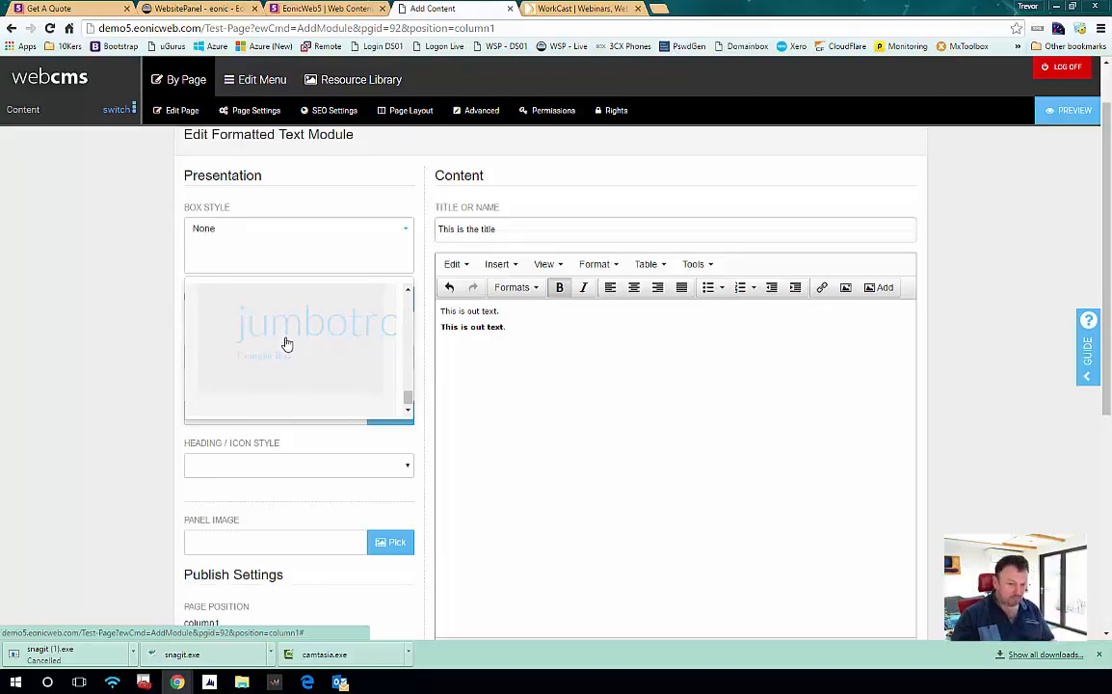
pyautogui.scroll(10, 303, 328)
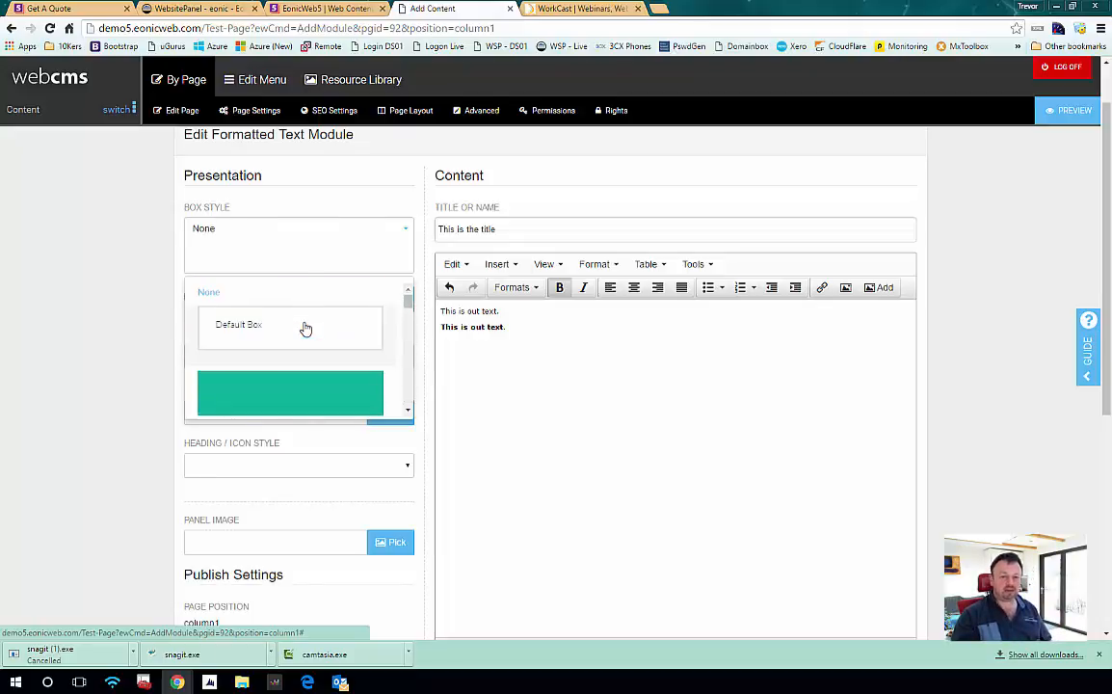
pyautogui.click(283, 325)
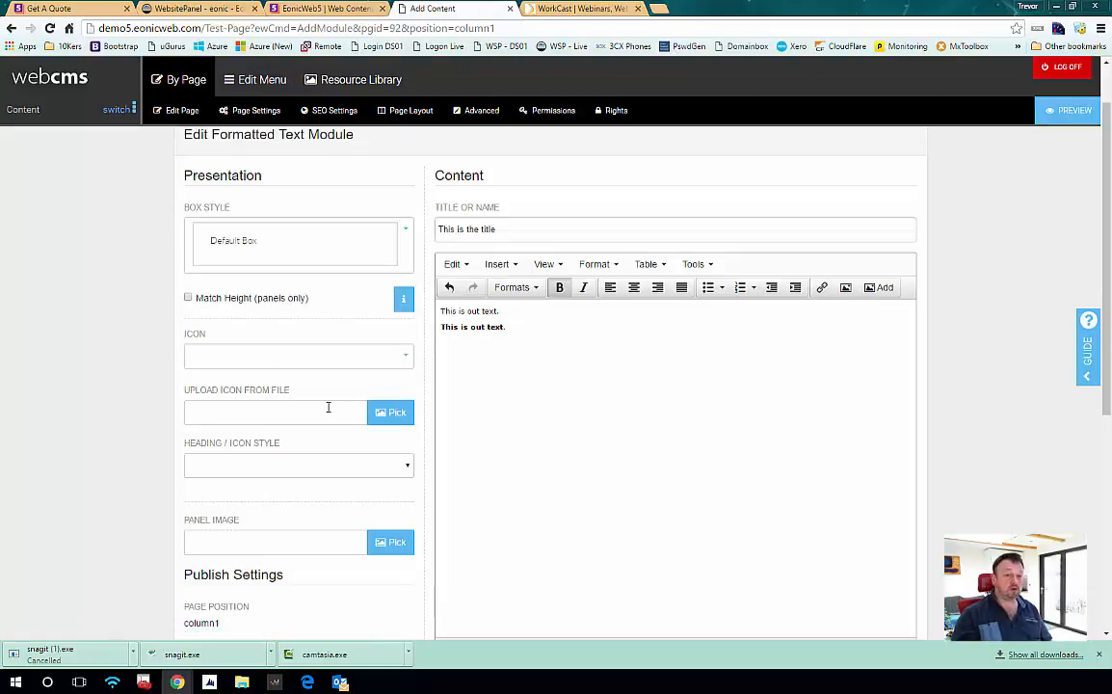
# - Give the module a check mark icon and set its heading / icon style to Left
pyautogui.click(404, 360)
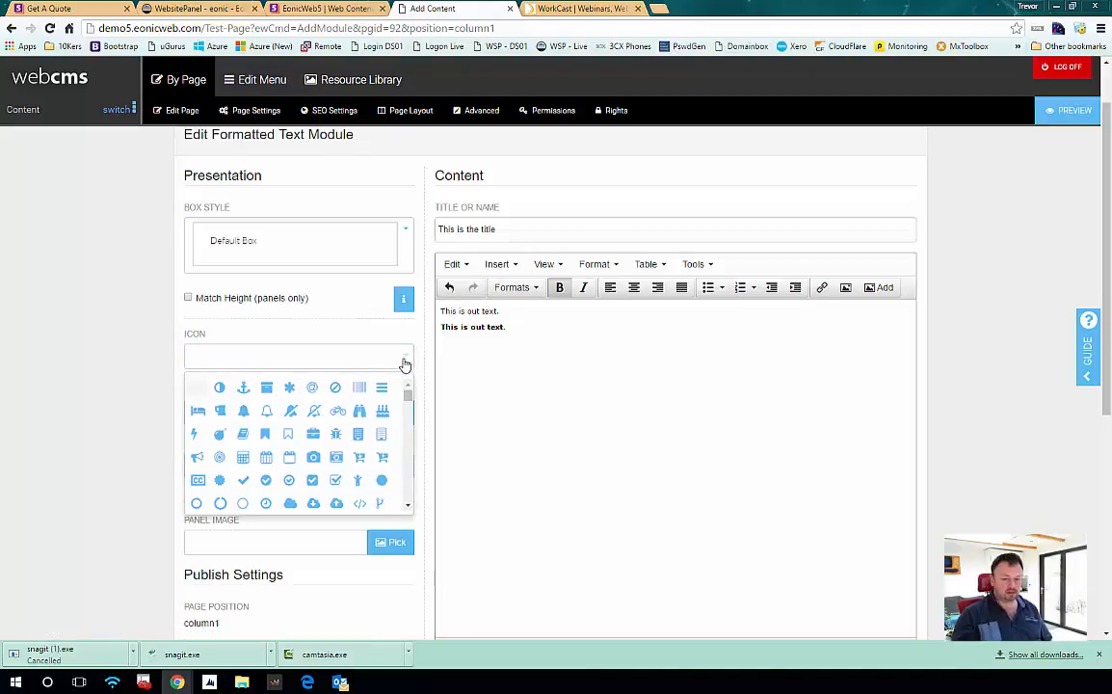
pyautogui.click(244, 482)
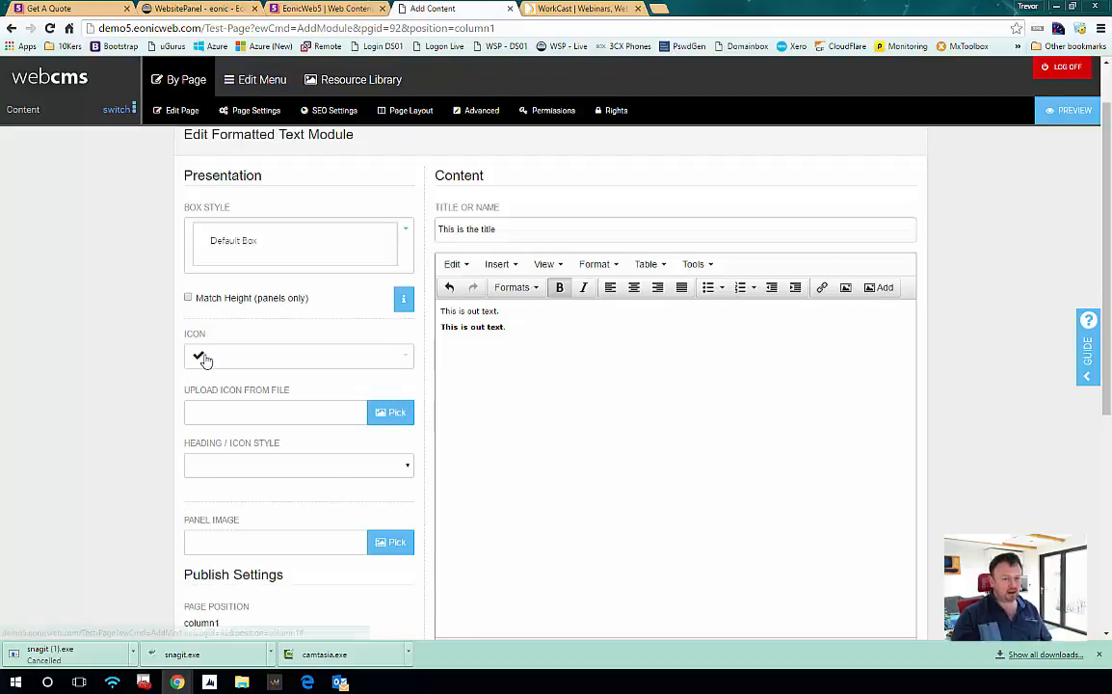
pyautogui.click(326, 469)
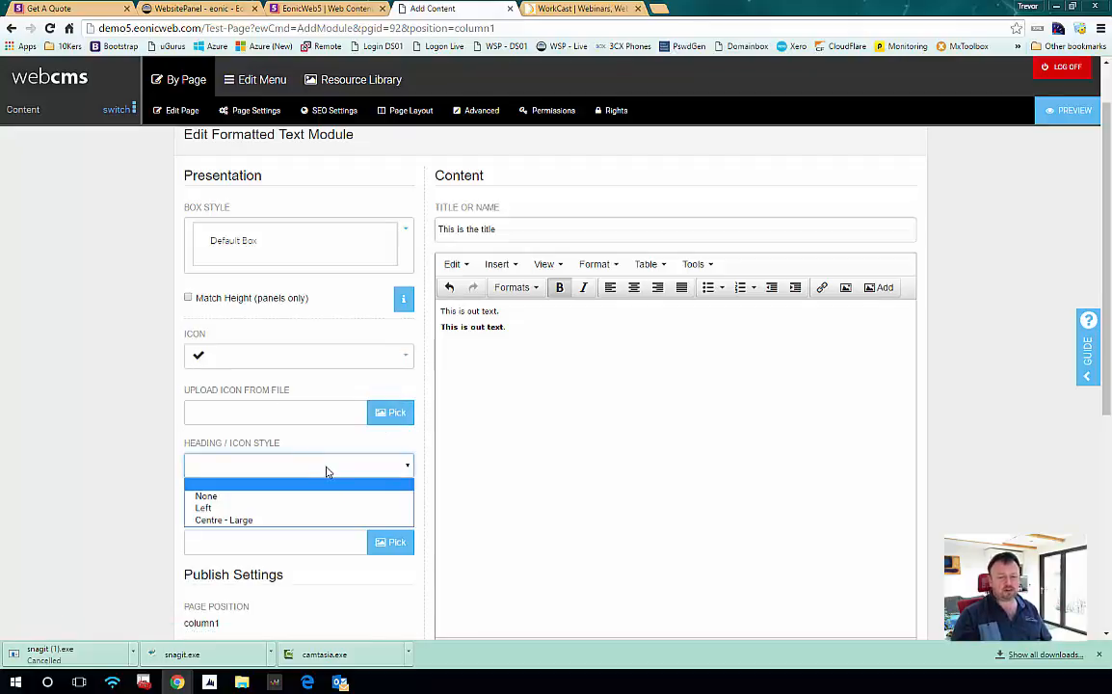
pyautogui.click(273, 507)
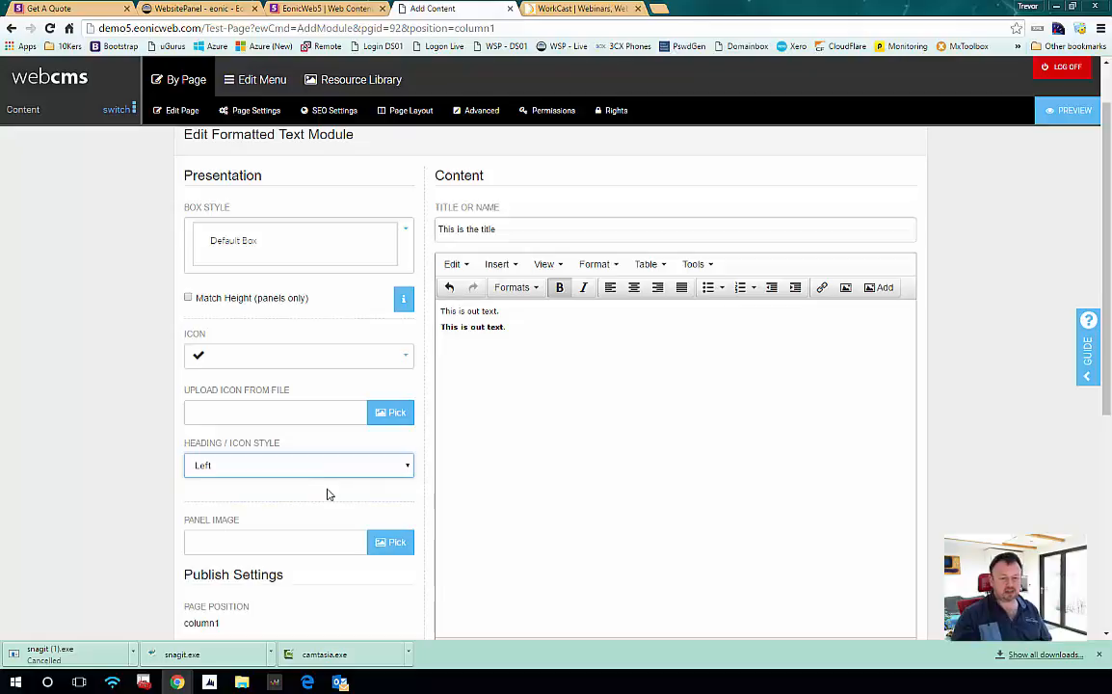
# - Review the module's publish and link settings and set its internal link to the Events page
pyautogui.scroll(-5, 401, 491)
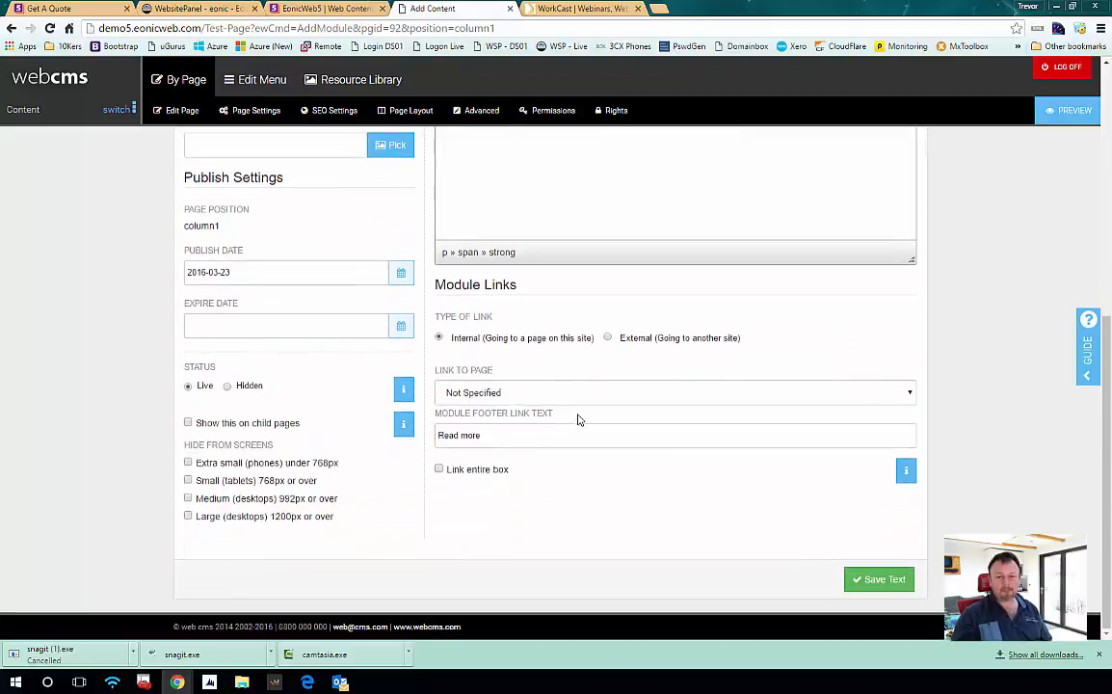
pyautogui.scroll(4, 551, 273)
pyautogui.scroll(-3, 594, 353)
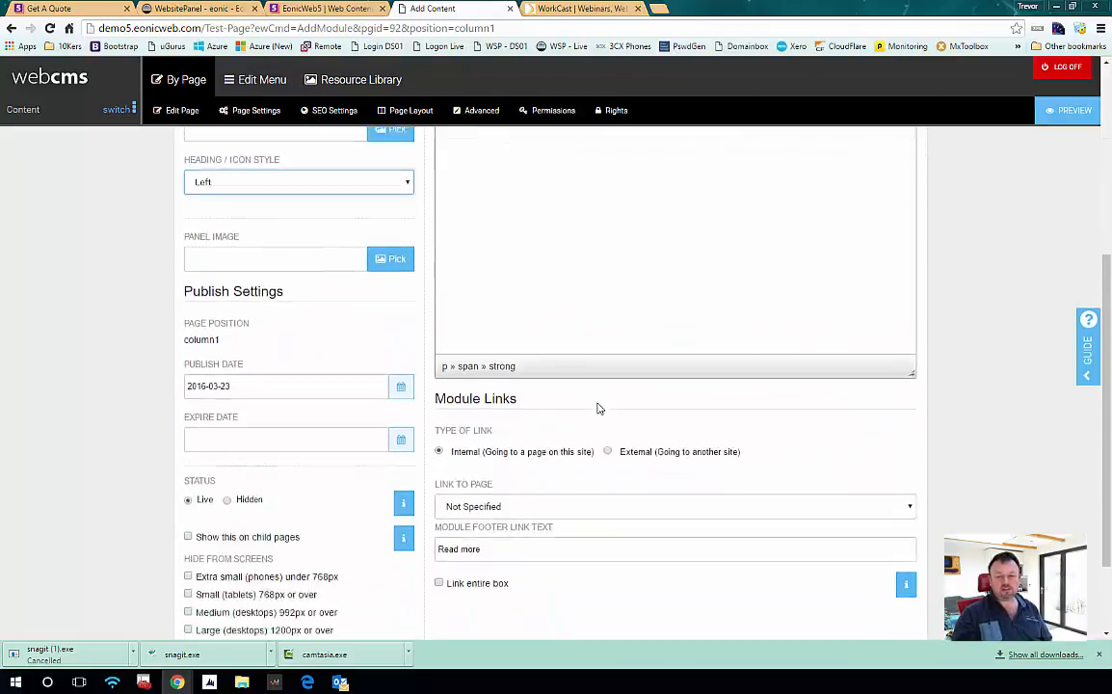
pyautogui.scroll(-2, 594, 407)
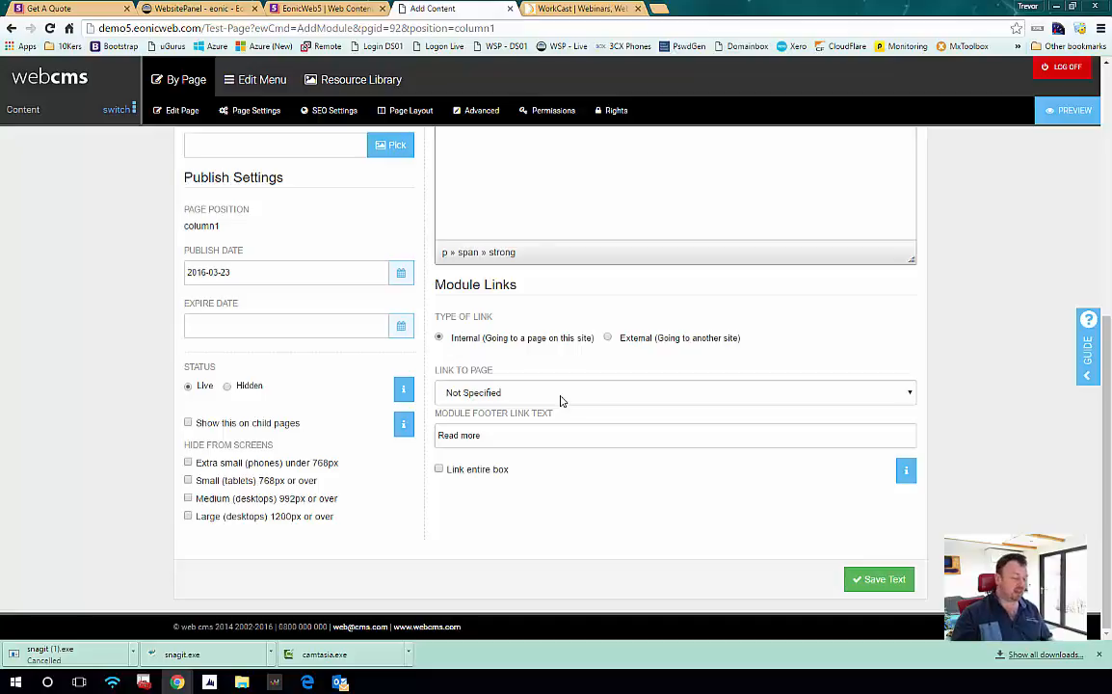
pyautogui.click(561, 398)
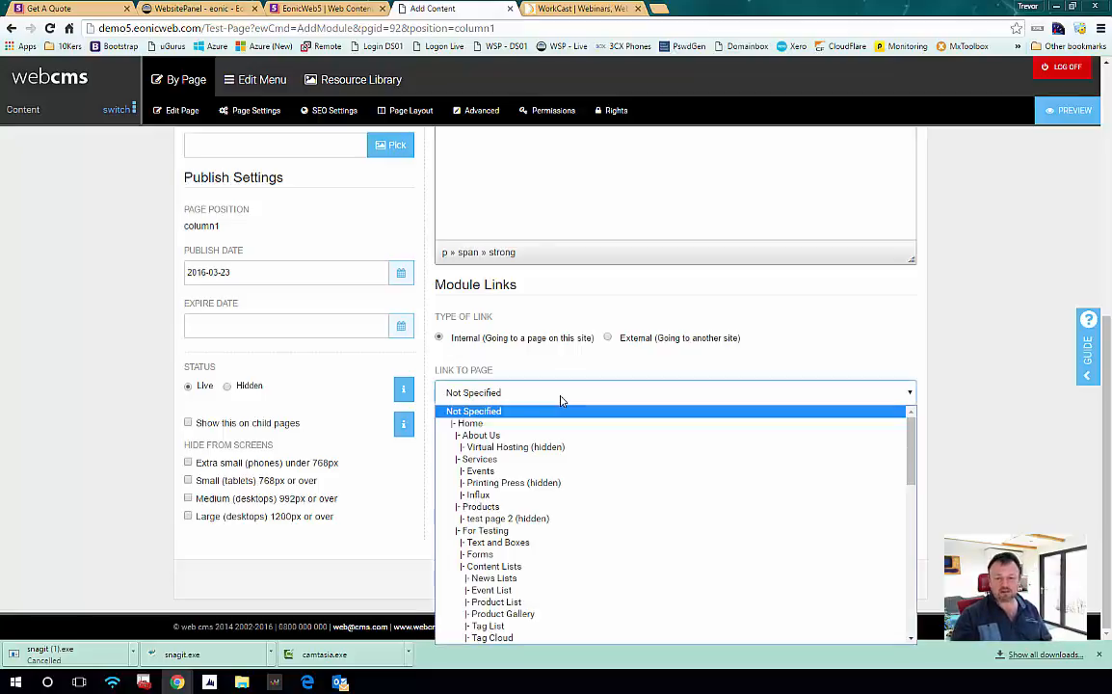
pyautogui.click(480, 472)
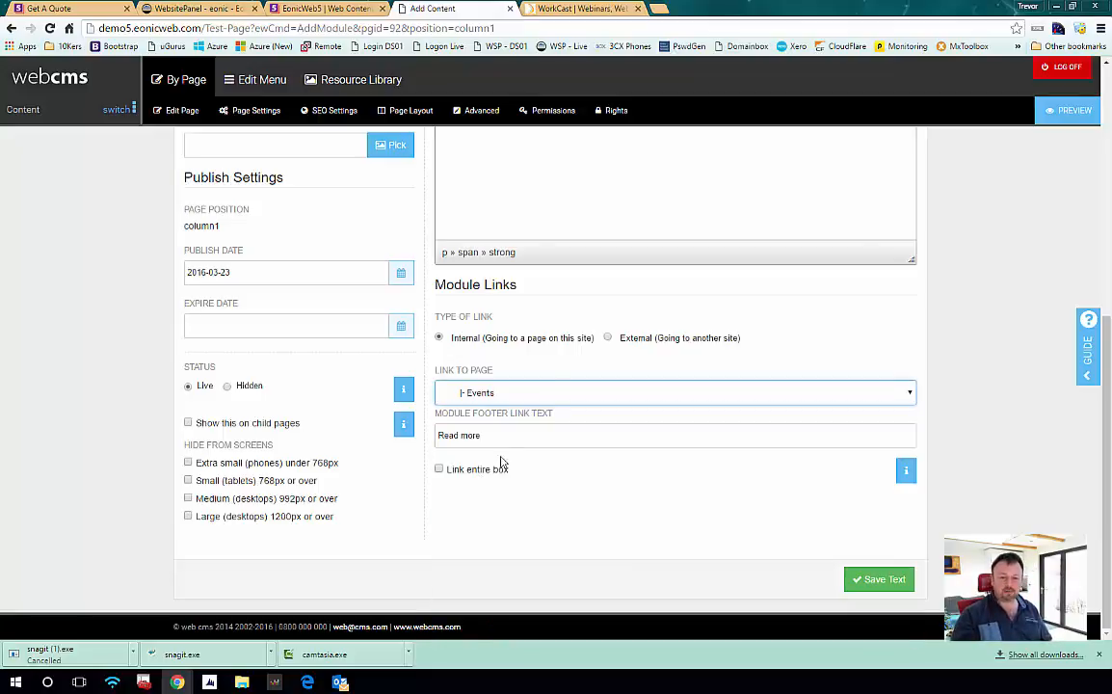
# - Set the module's footer link text to "Click here for more" and save the Formatted Text module
pyautogui.click(517, 440)
pyautogui.moveTo(517, 439); pyautogui.dragTo(440, 436)
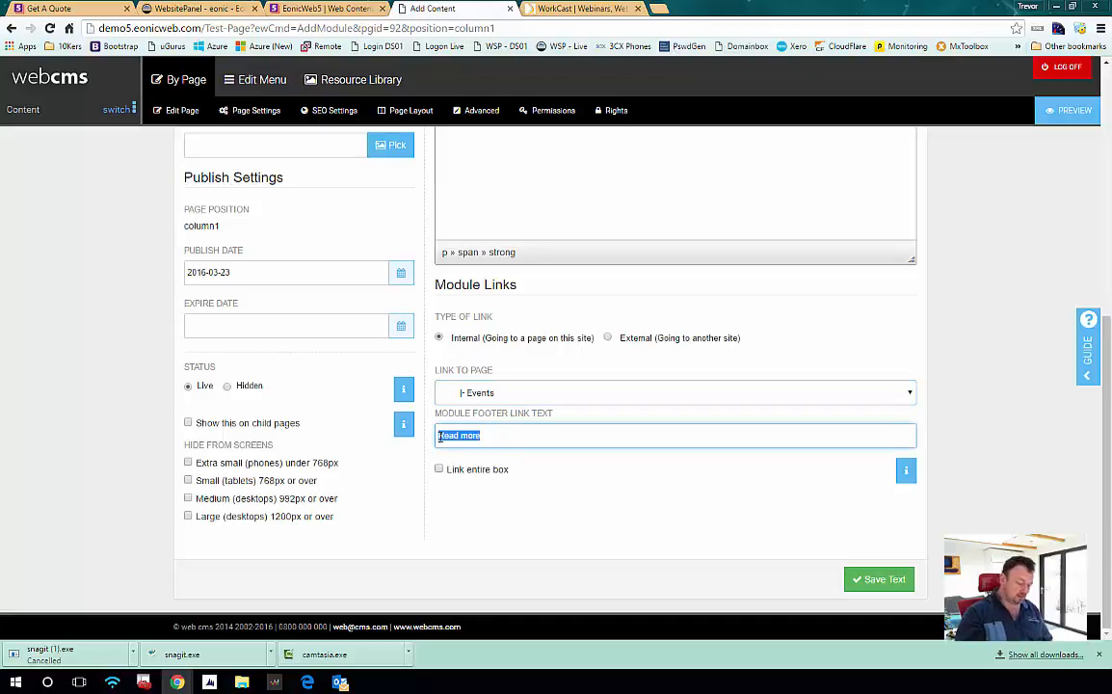
pyautogui.write('T')
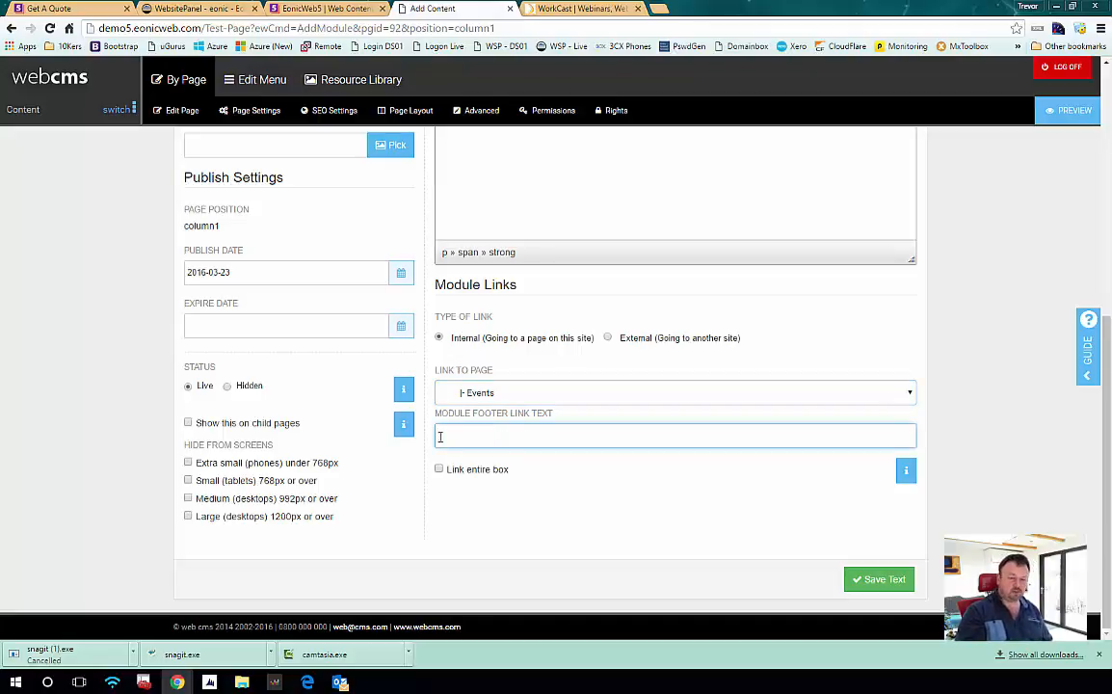
pyautogui.write('lick here for more')
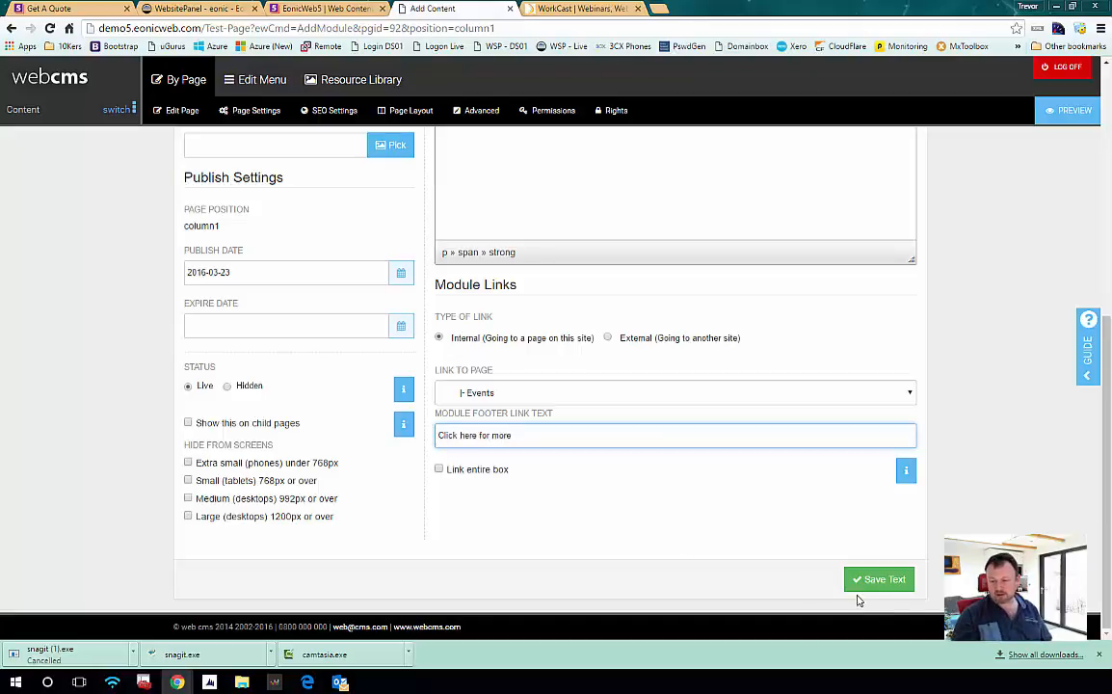
pyautogui.click(898, 582)
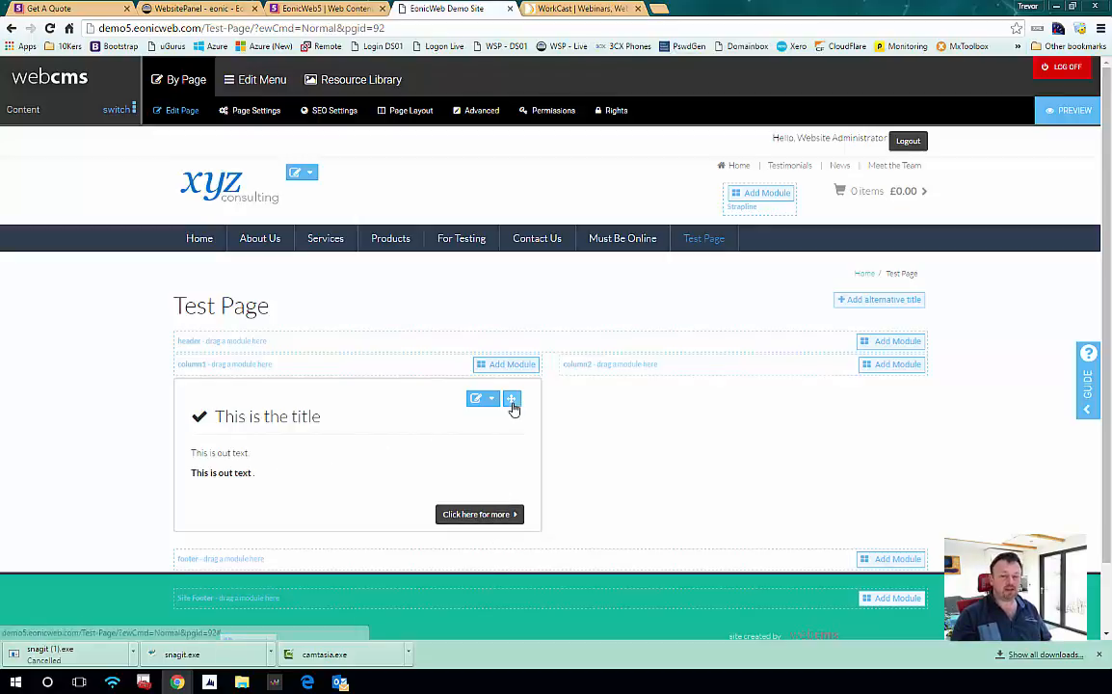
# - Move the text module from column 1 to column 2 and back to column 1
pyautogui.moveTo(514, 408); pyautogui.dragTo(762, 378)
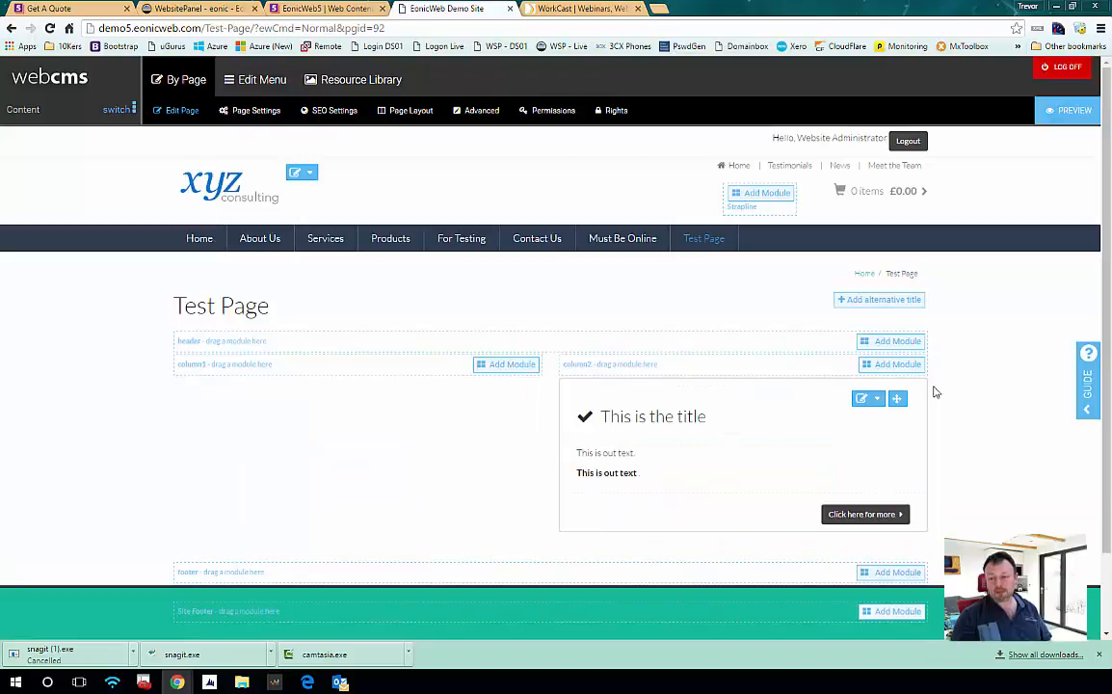
pyautogui.moveTo(898, 400); pyautogui.dragTo(422, 377)
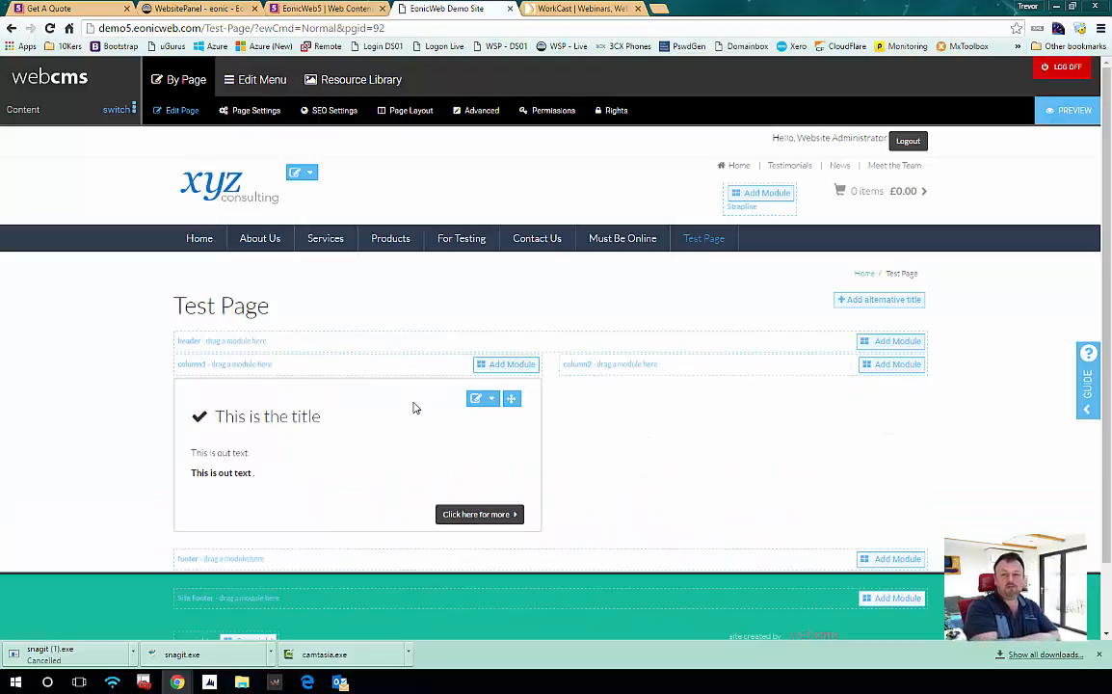
# - Switch Test Page to the Modules 3 columns layout and move the text module to column 3
pyautogui.click(411, 112)
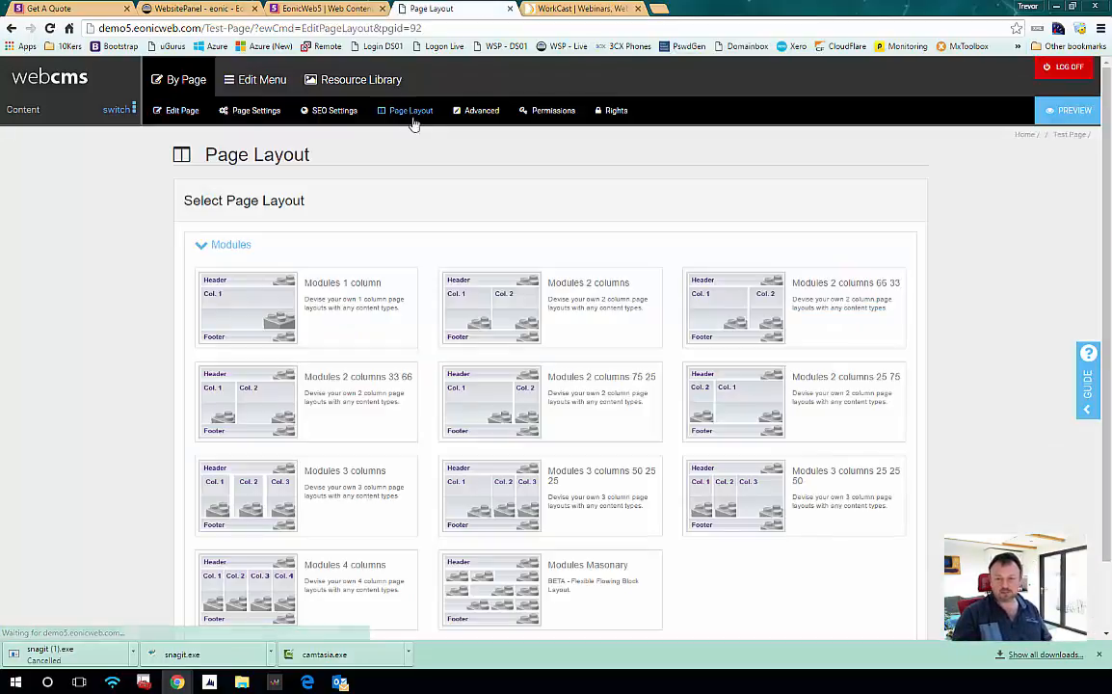
pyautogui.click(226, 501)
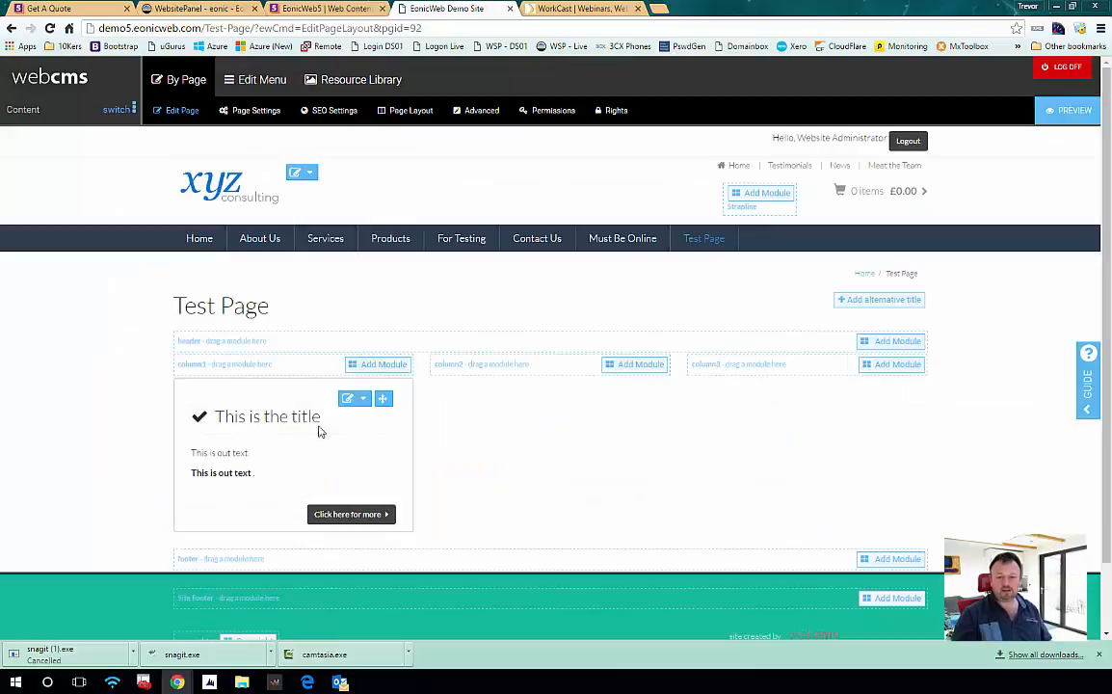
pyautogui.moveTo(382, 398); pyautogui.dragTo(835, 368)
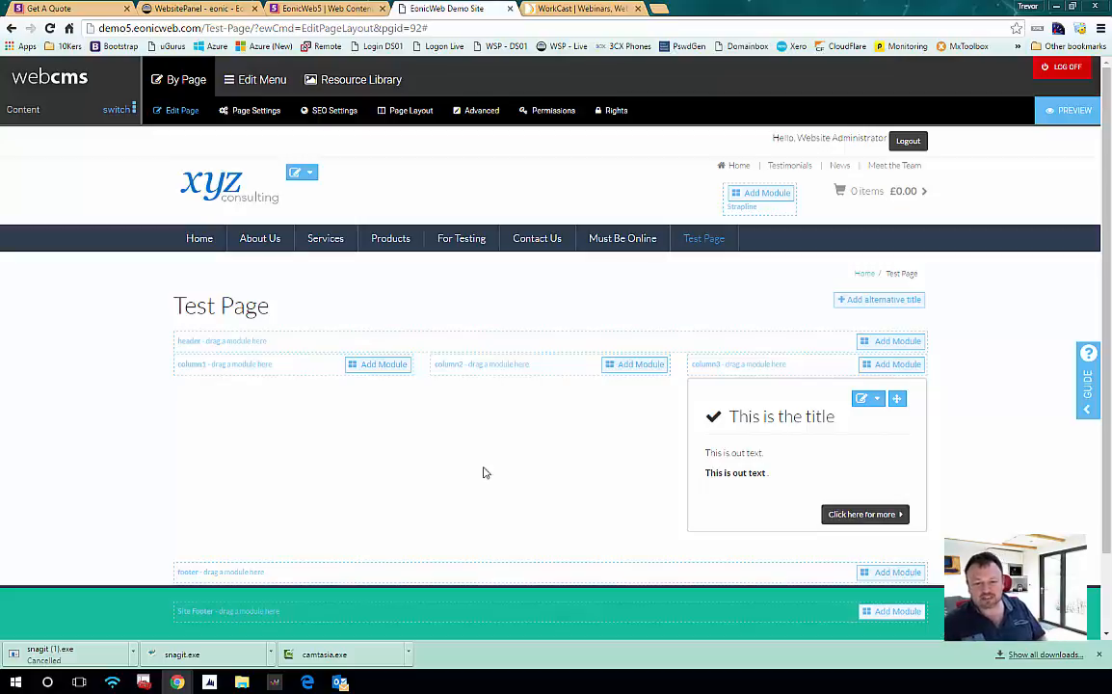
# - Add a News Articles List module from the Content Lists group to column 1
pyautogui.click(373, 372)
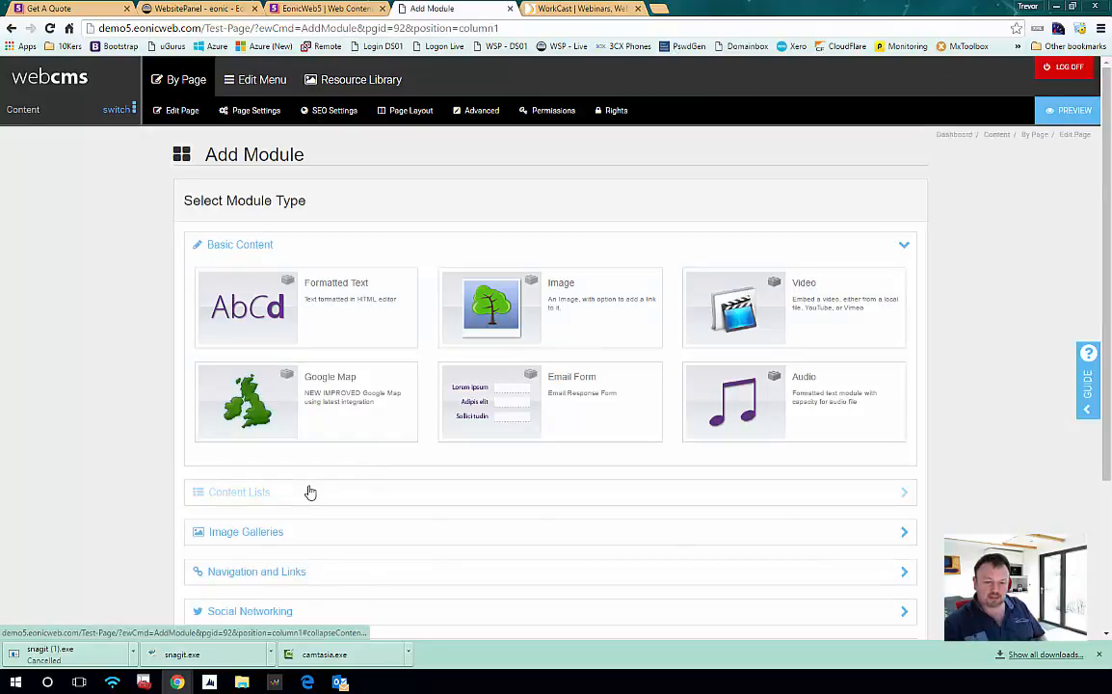
pyautogui.click(310, 493)
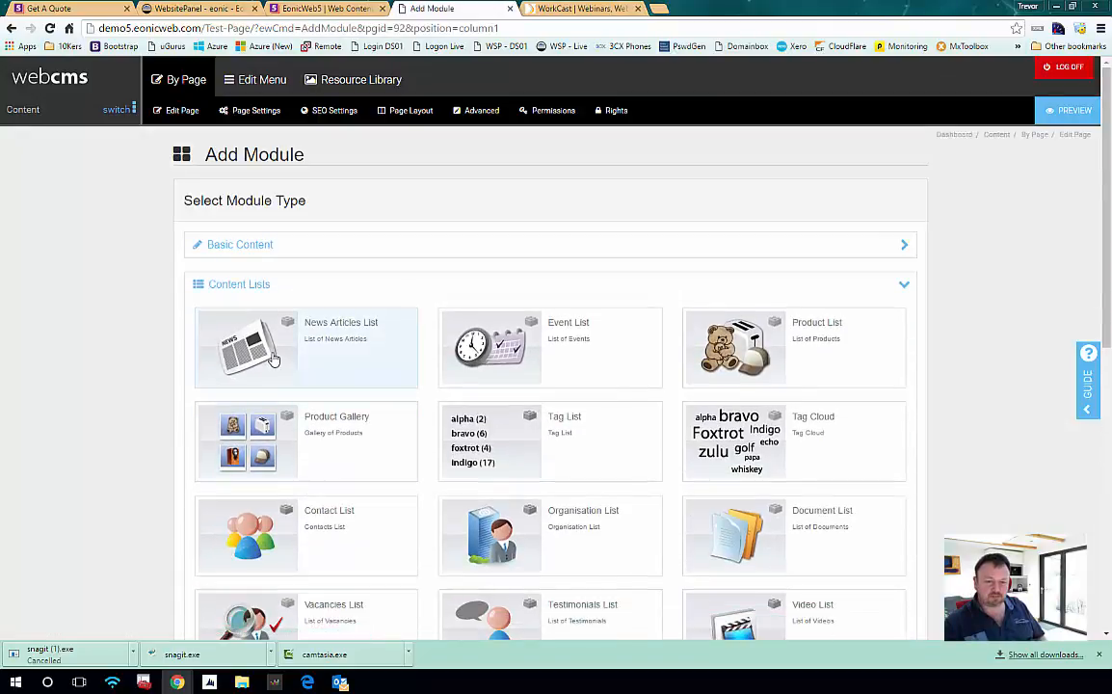
pyautogui.click(273, 359)
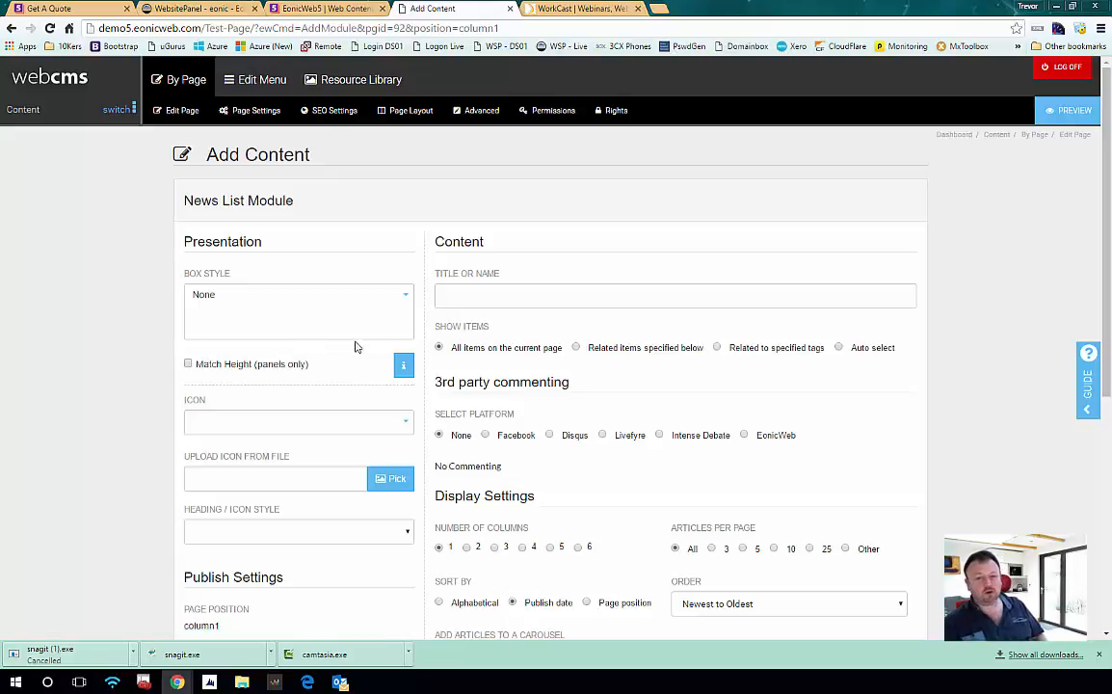
# - Title the news list module "Latest News" and set its box style to Default Box
pyautogui.click(469, 301)
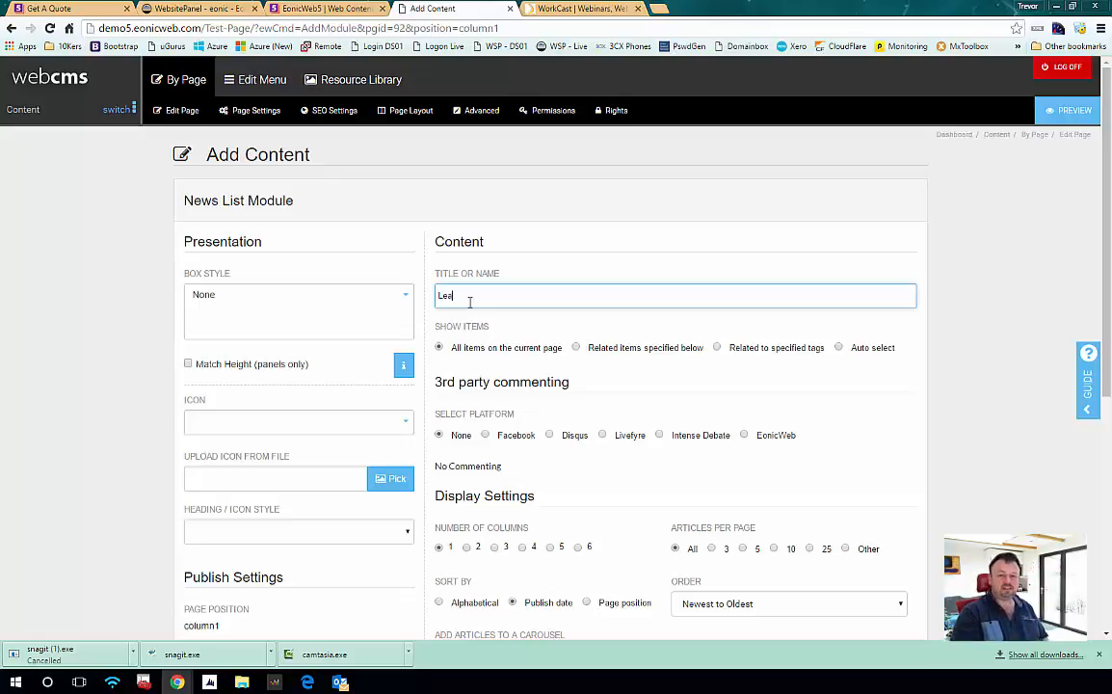
pyautogui.write('Latest News')
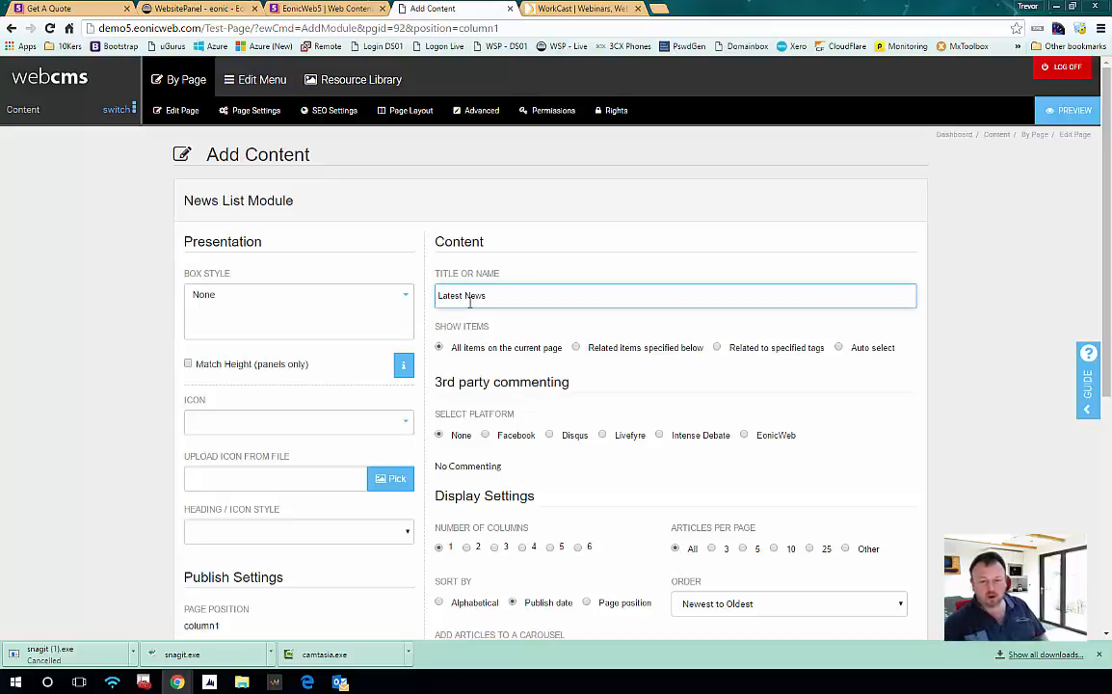
pyautogui.click(336, 311)
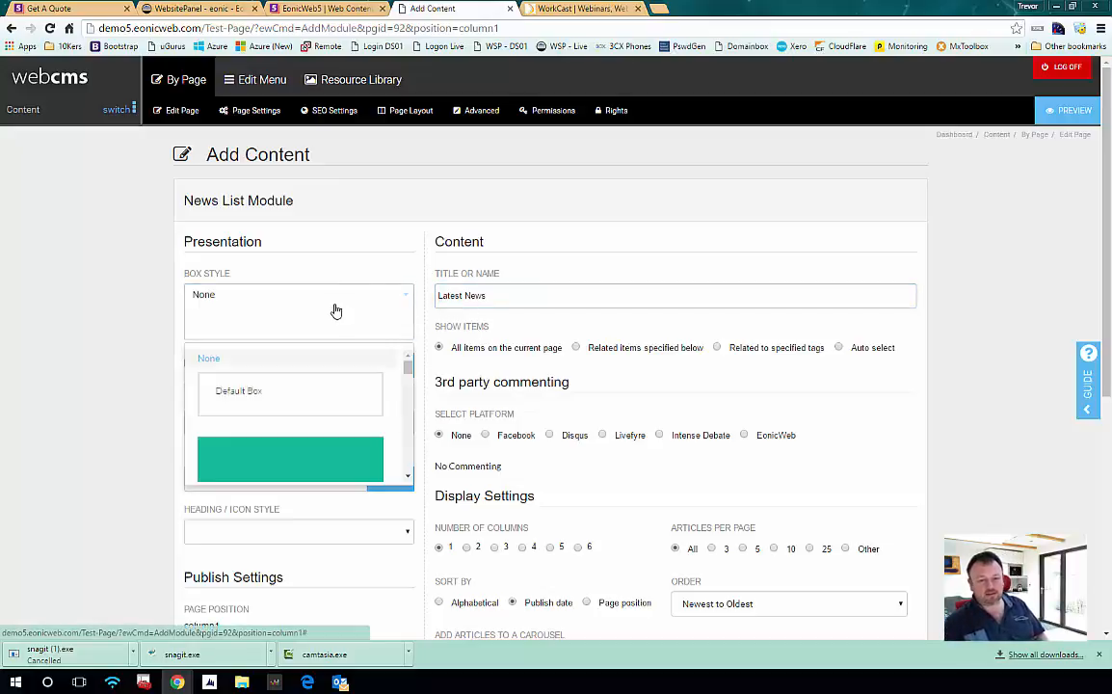
pyautogui.click(289, 390)
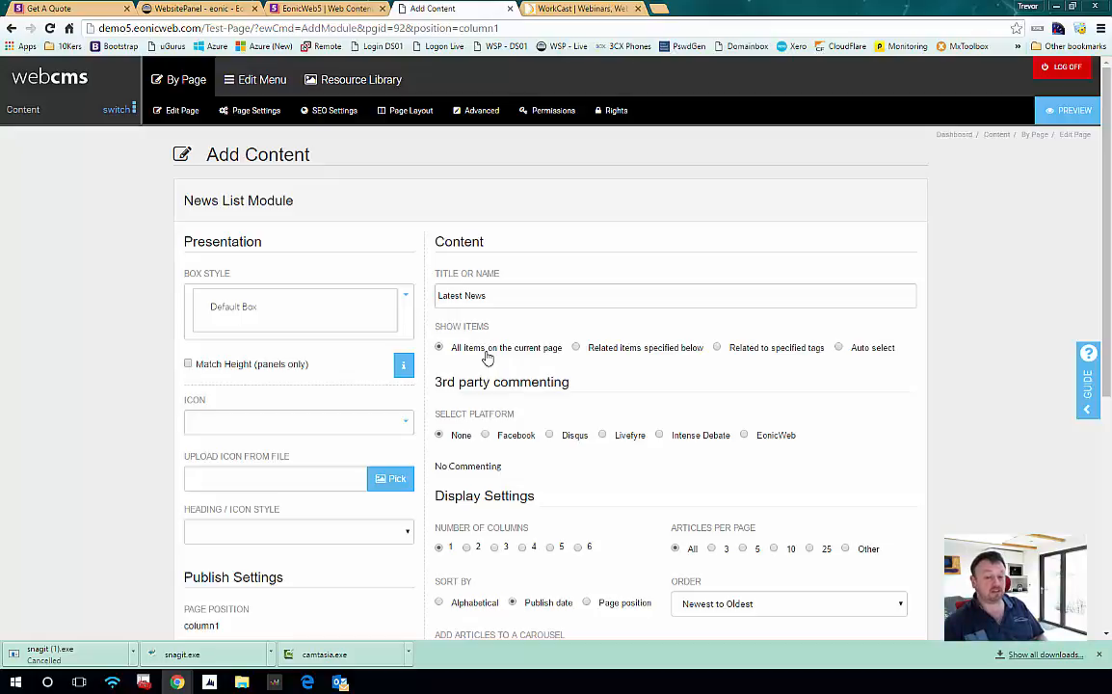
# - Try the related items, specified tags and auto select options for showing items, and return to All items on the current page
pyautogui.click(613, 352)
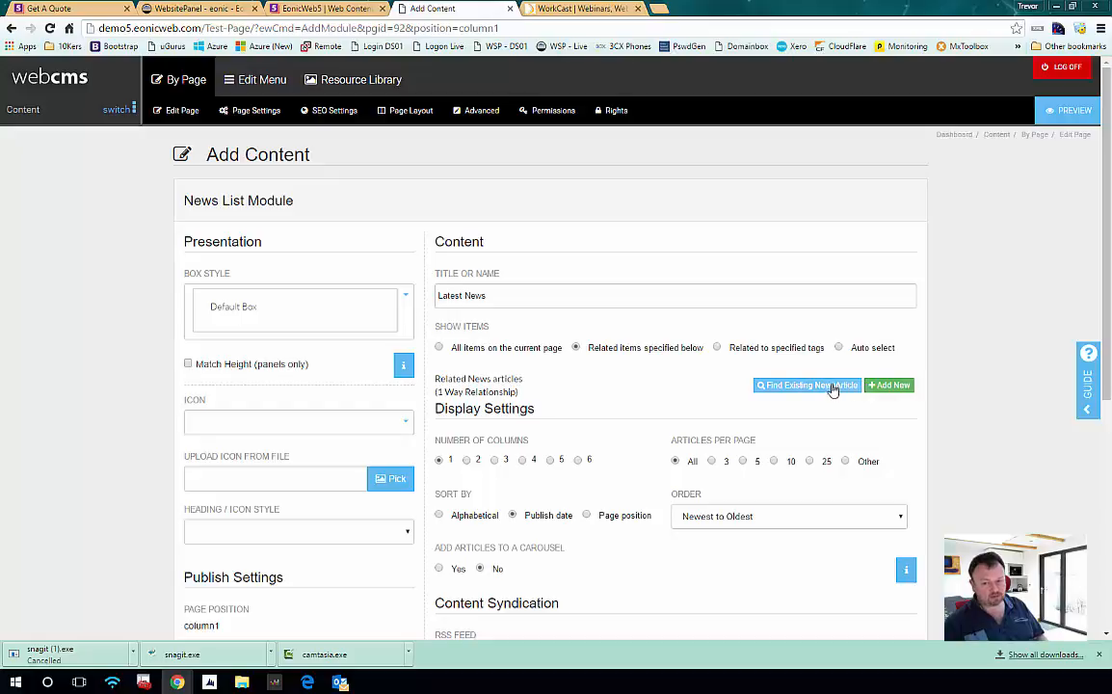
pyautogui.click(757, 356)
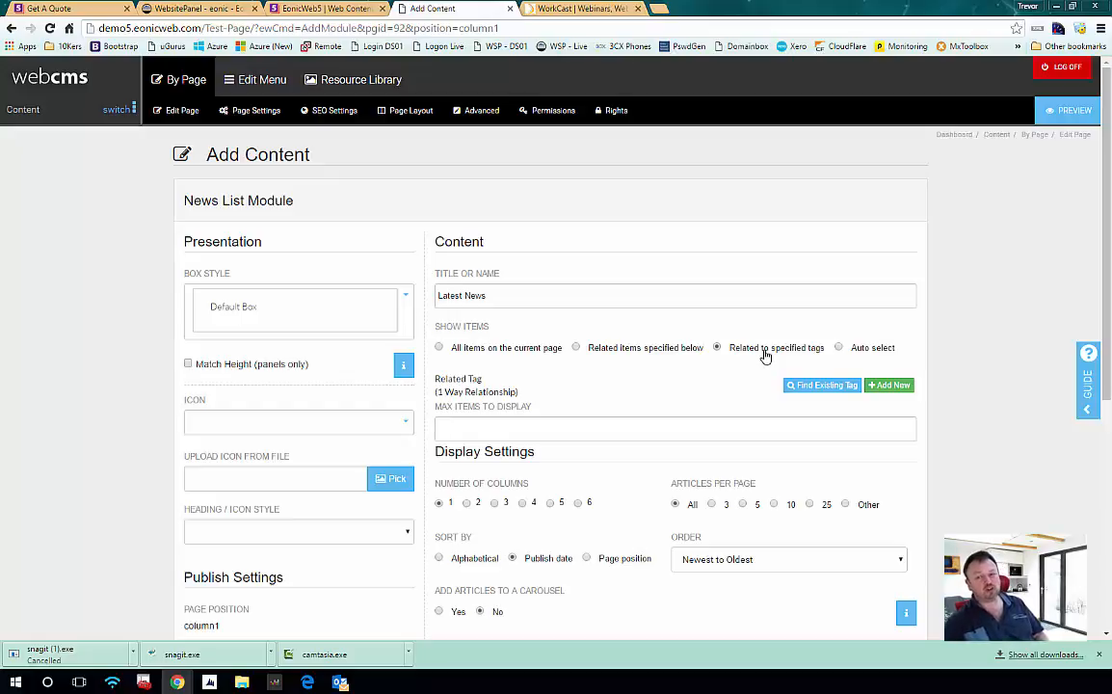
pyautogui.click(856, 349)
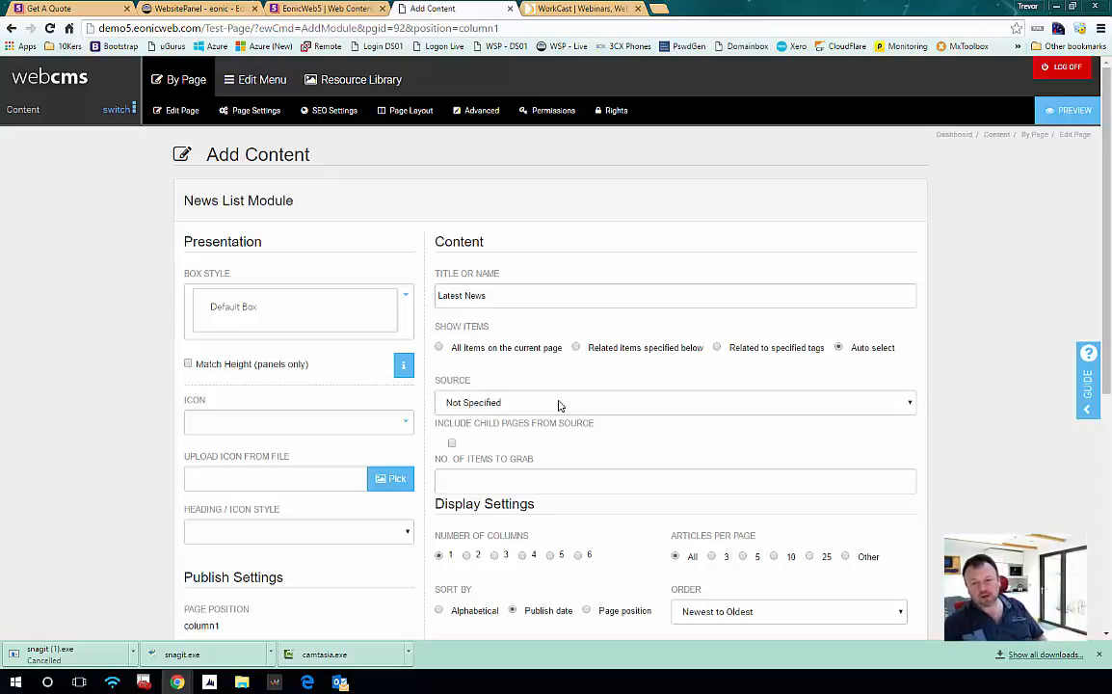
pyautogui.click(492, 355)
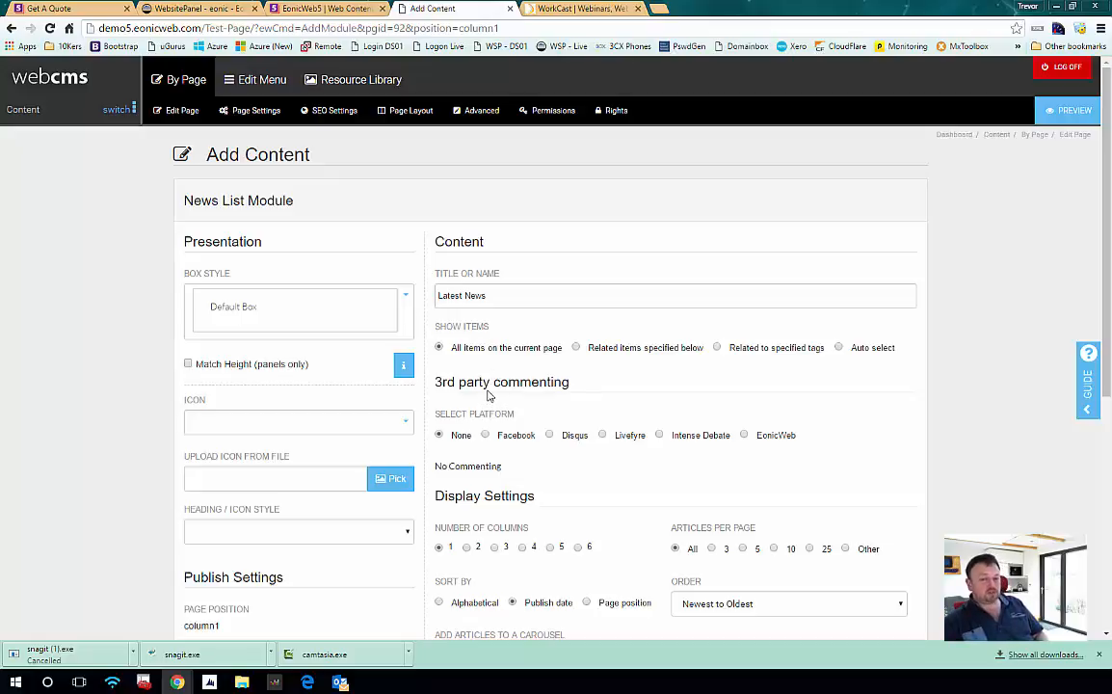
# - Review the news list's commenting and display settings and select Other for the articles per page
pyautogui.scroll(-3, 492, 395)
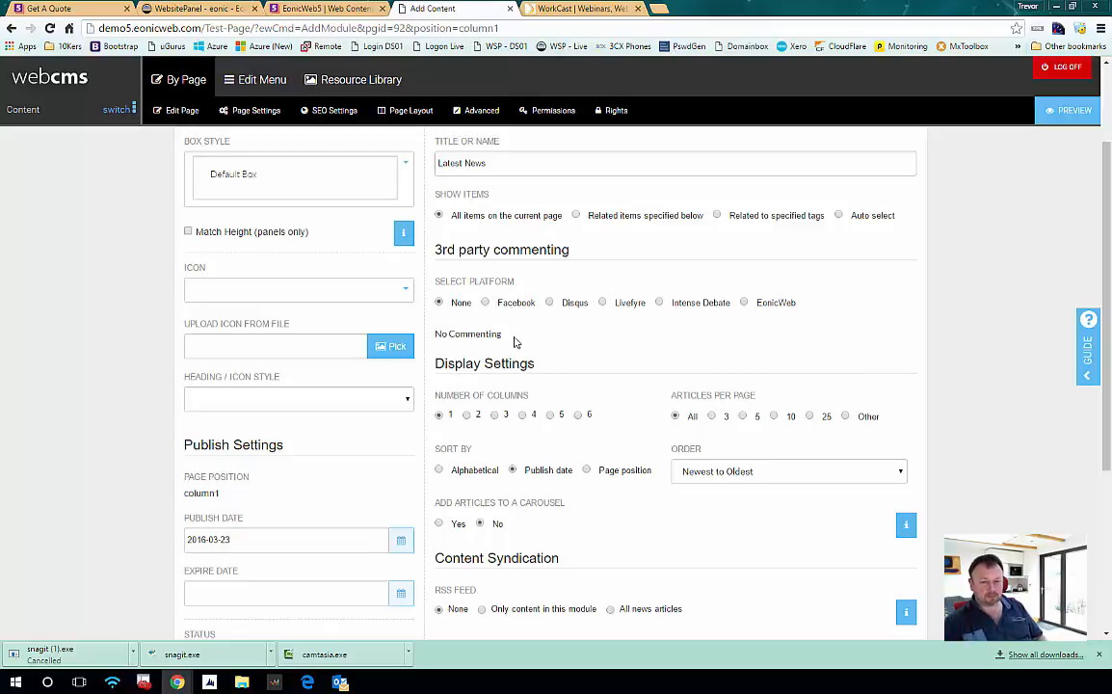
pyautogui.scroll(-1, 501, 332)
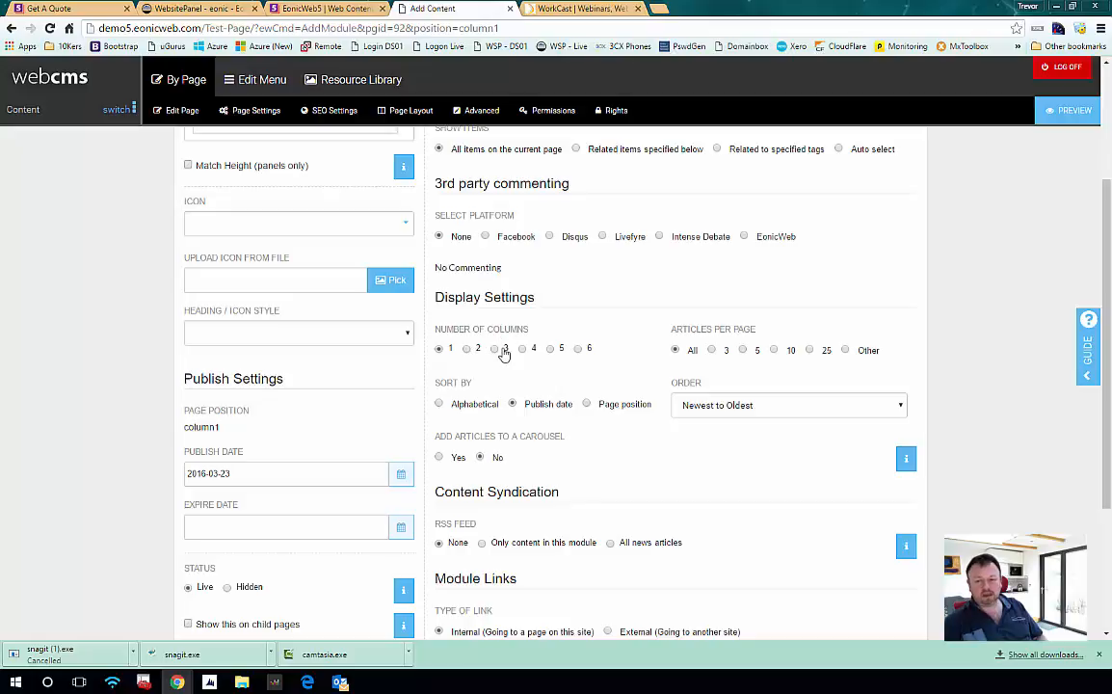
pyautogui.click(742, 351)
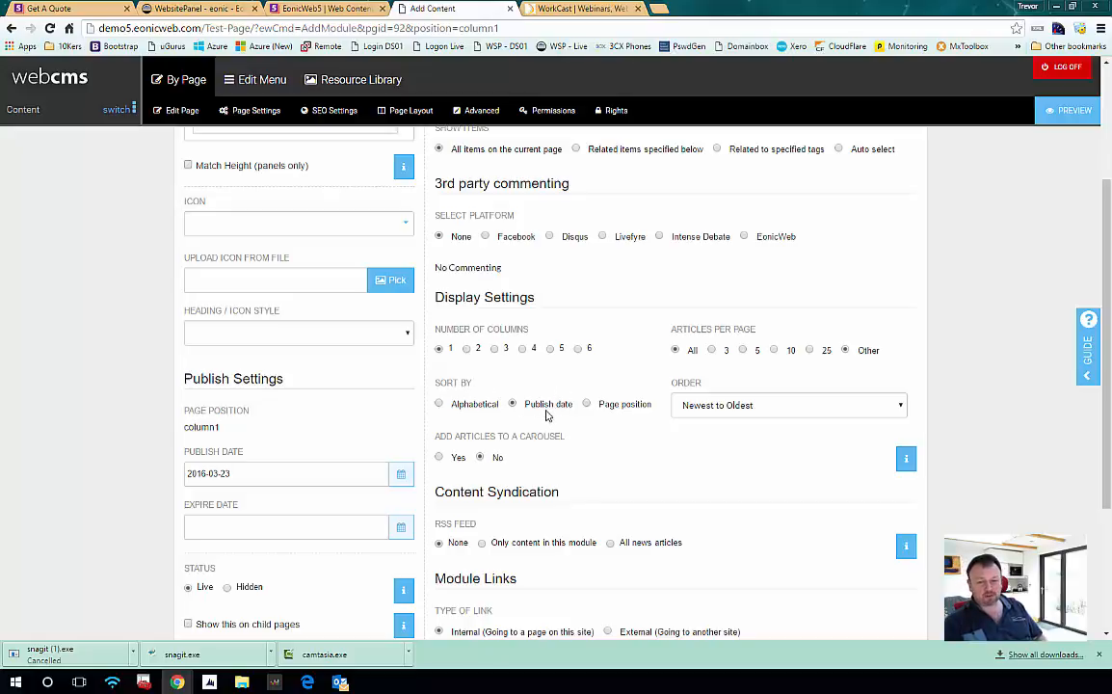
# - Set the news list module's internal link to the About Us page and save the news list
pyautogui.scroll(-3, 540, 415)
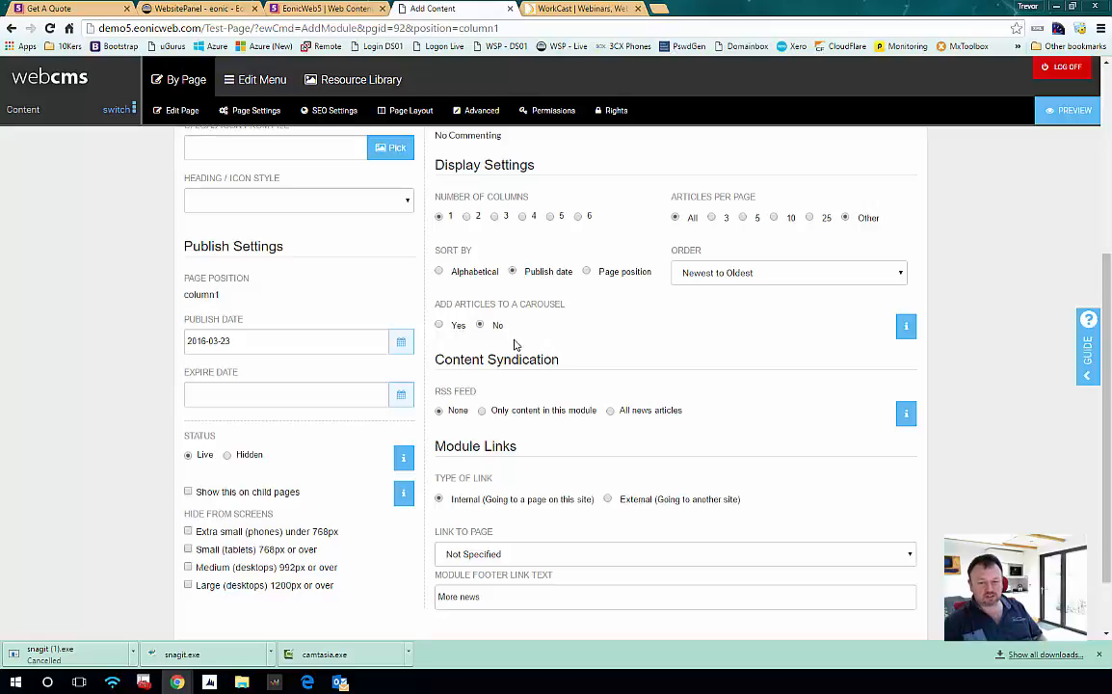
pyautogui.scroll(-1, 516, 345)
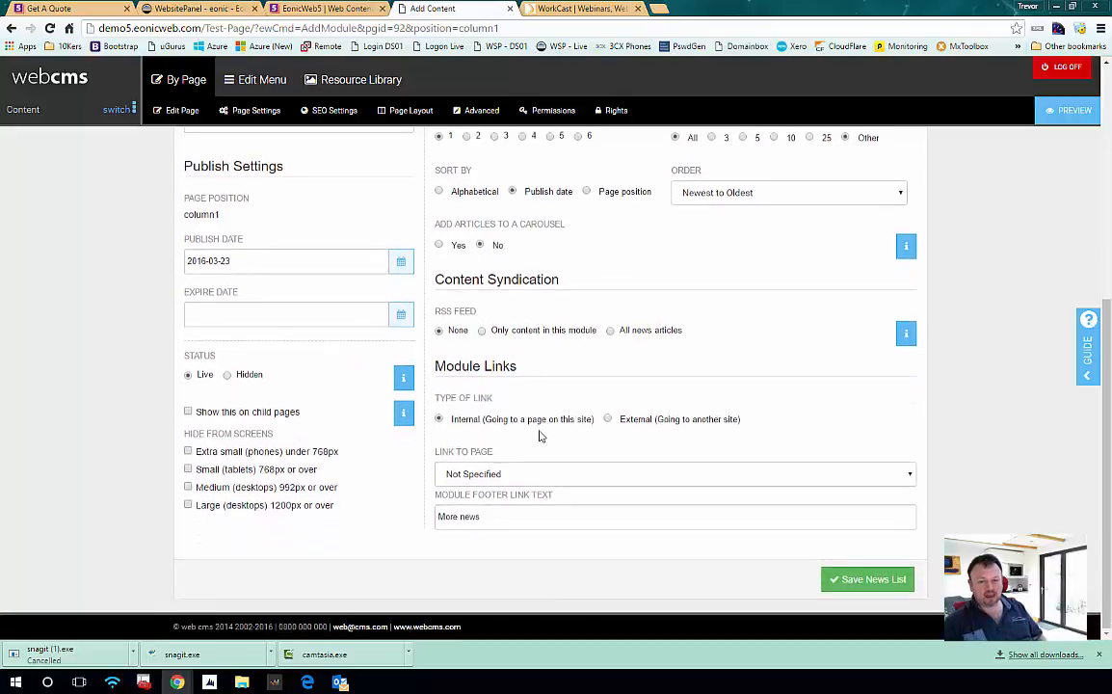
pyautogui.click(497, 475)
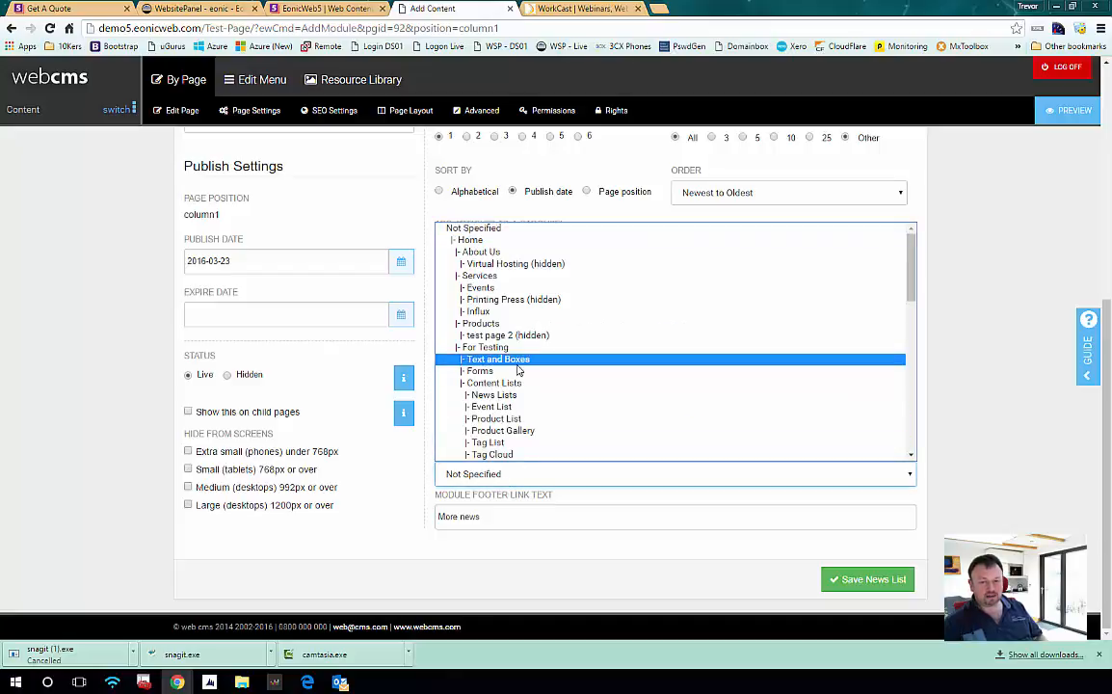
pyautogui.scroll(-3, 518, 369)
pyautogui.scroll(-5, 517, 369)
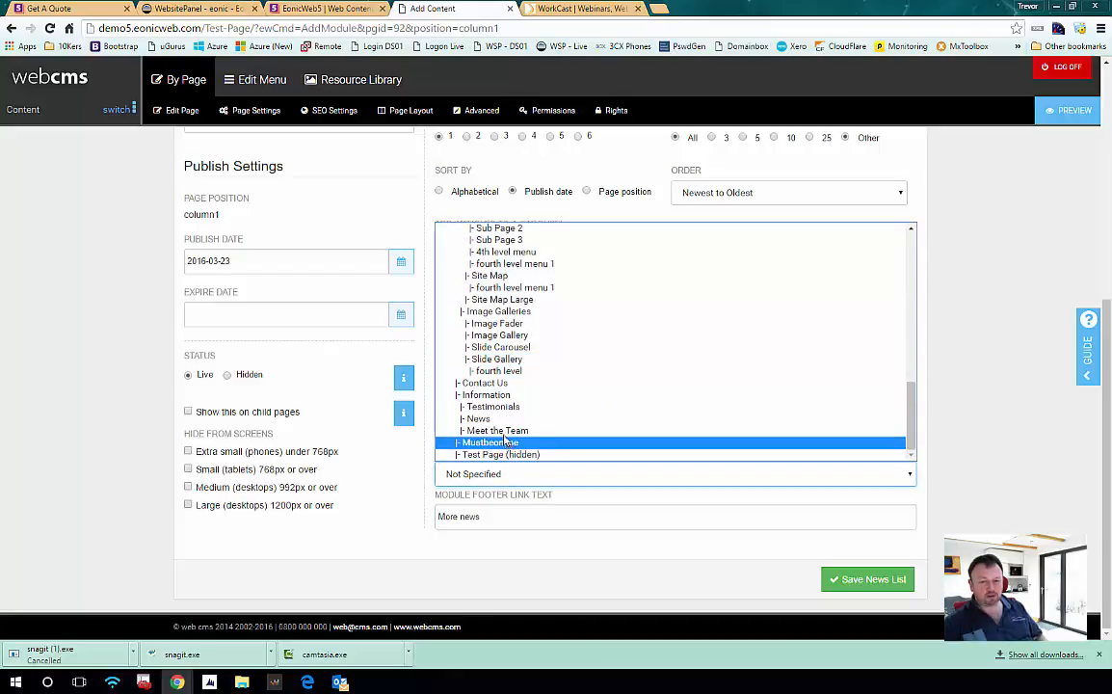
pyautogui.scroll(5, 505, 359)
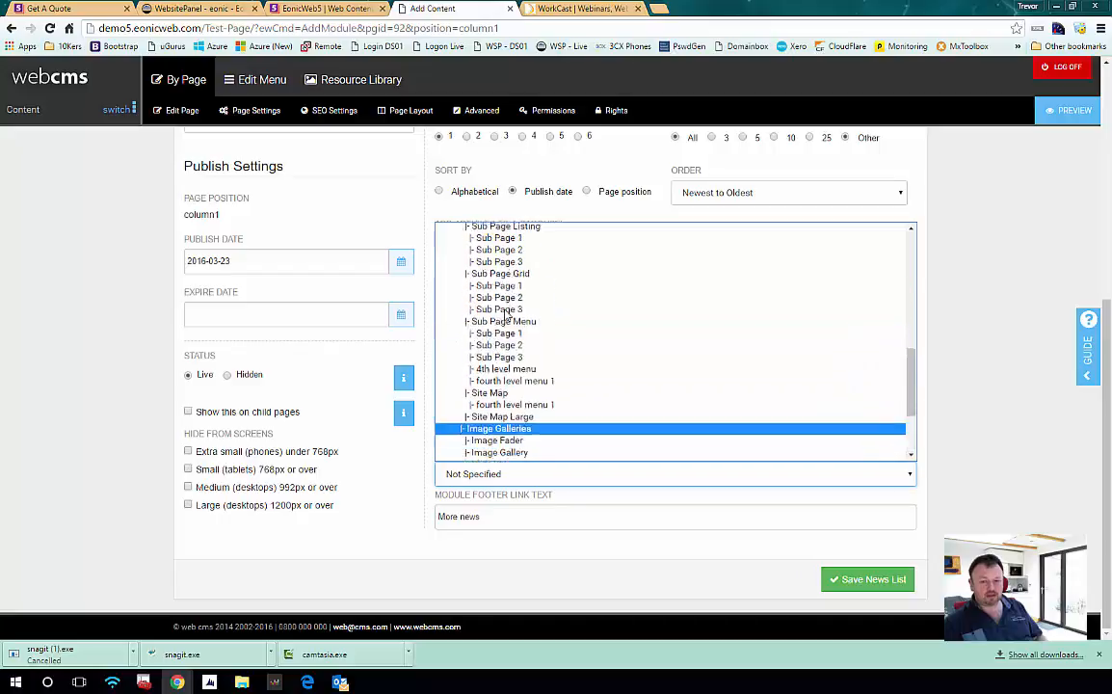
pyautogui.scroll(4, 505, 318)
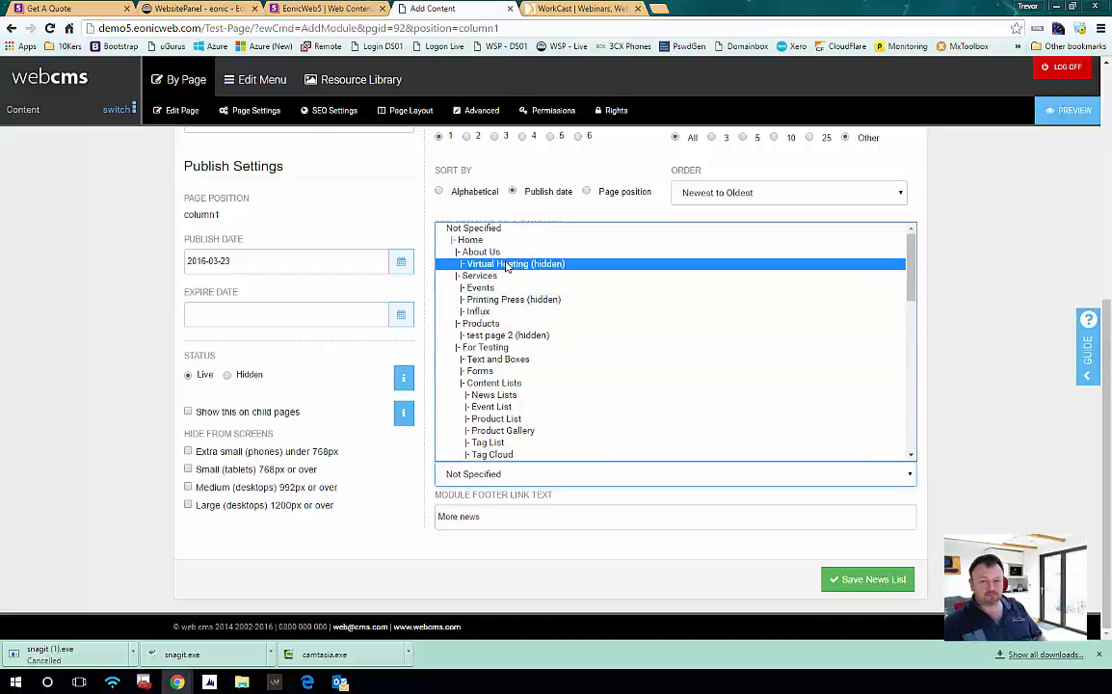
pyautogui.click(491, 251)
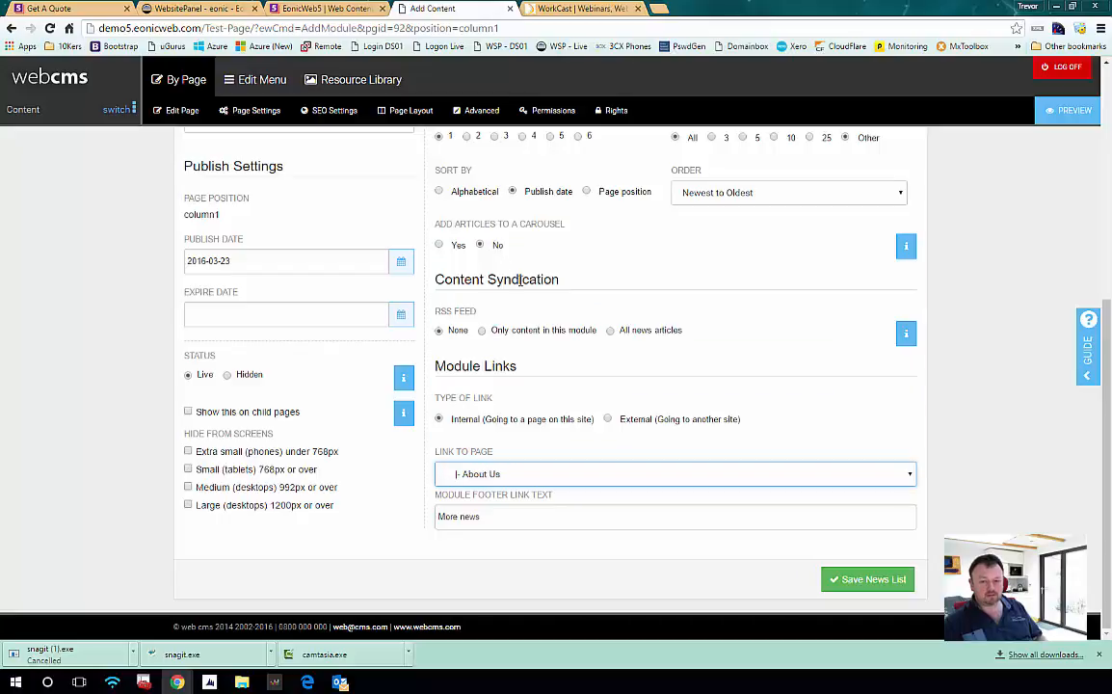
pyautogui.click(873, 582)
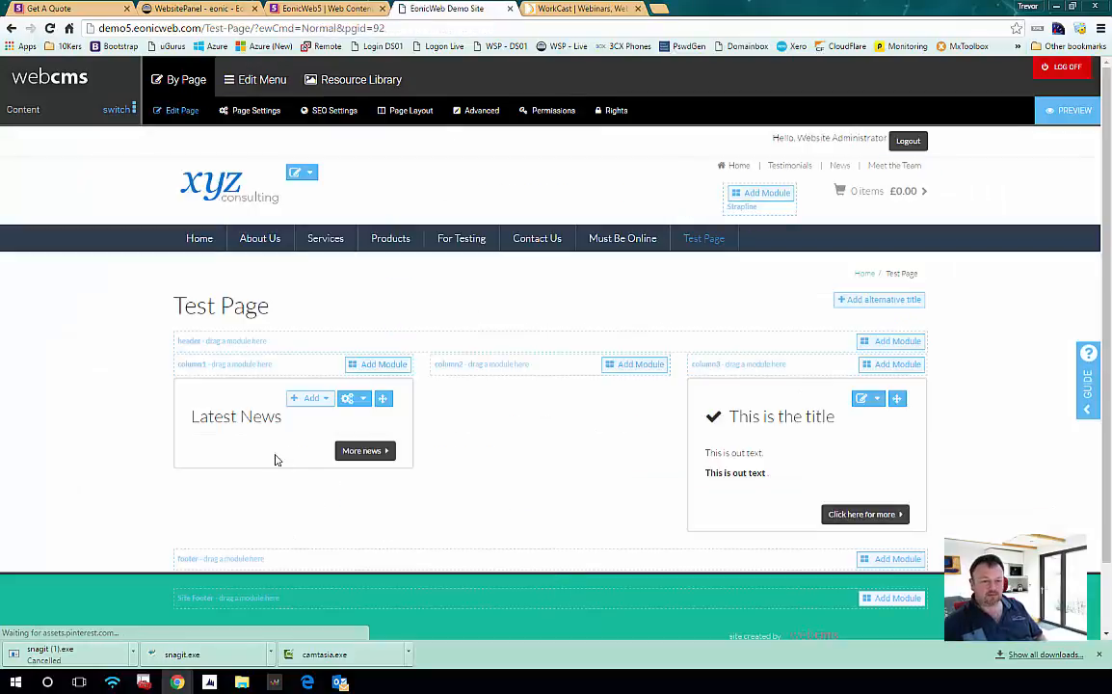
# - Start a new news article in the Latest News module and enter "Headline" as its headline
pyautogui.click(318, 401)
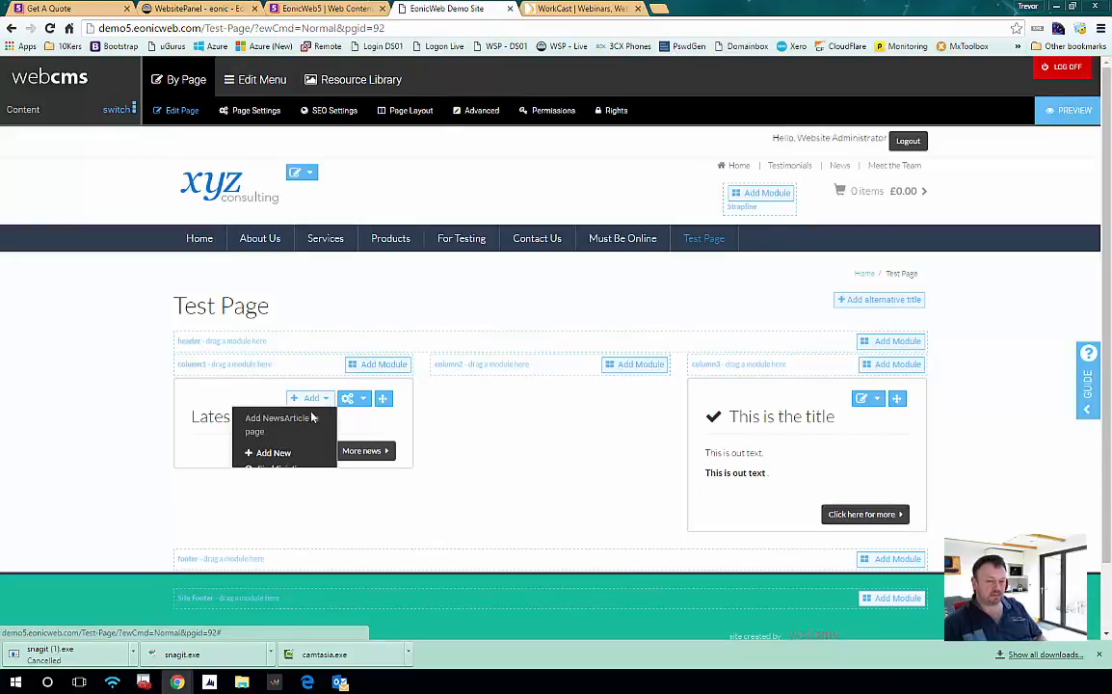
pyautogui.click(275, 458)
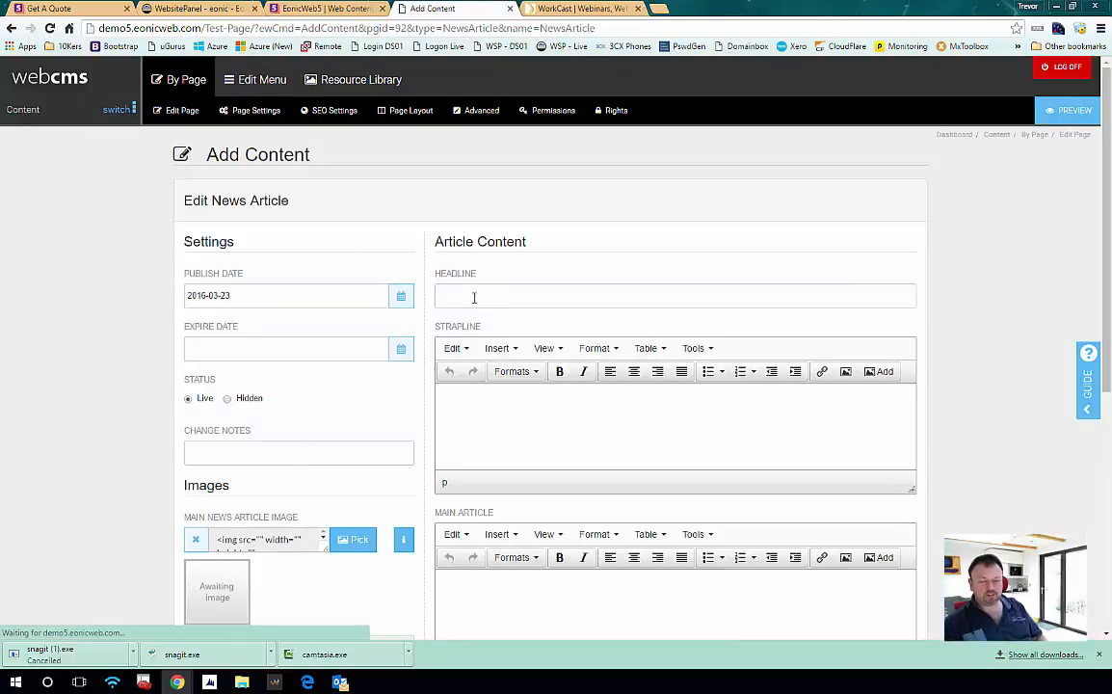
pyautogui.click(473, 296)
pyautogui.write('He')
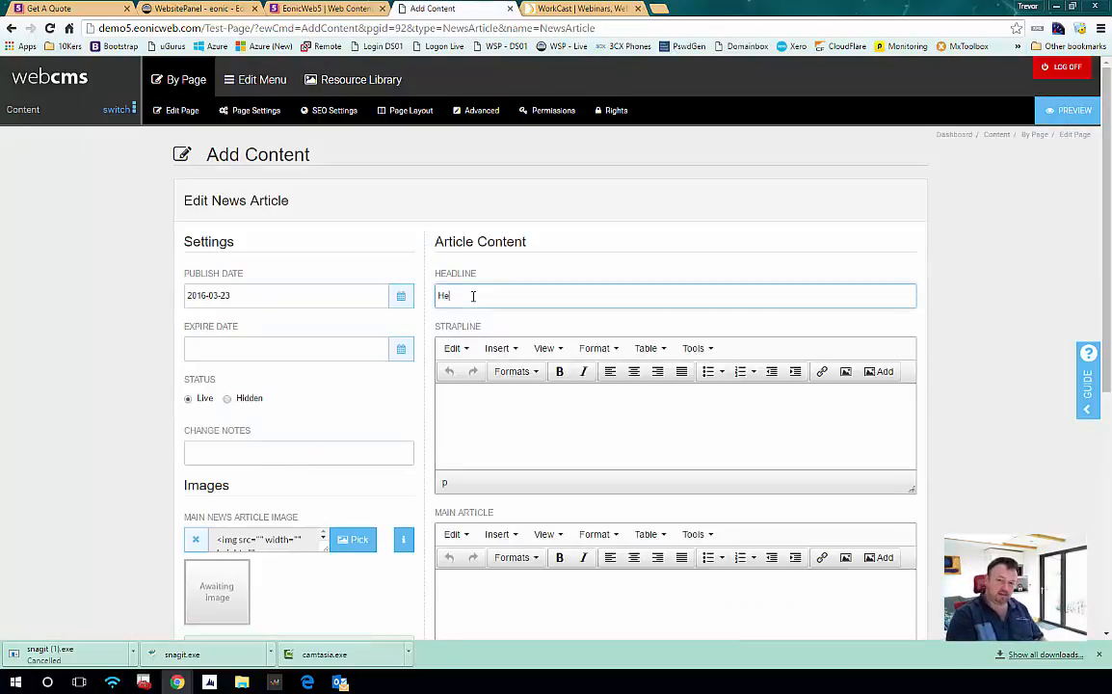
pyautogui.write('adline')
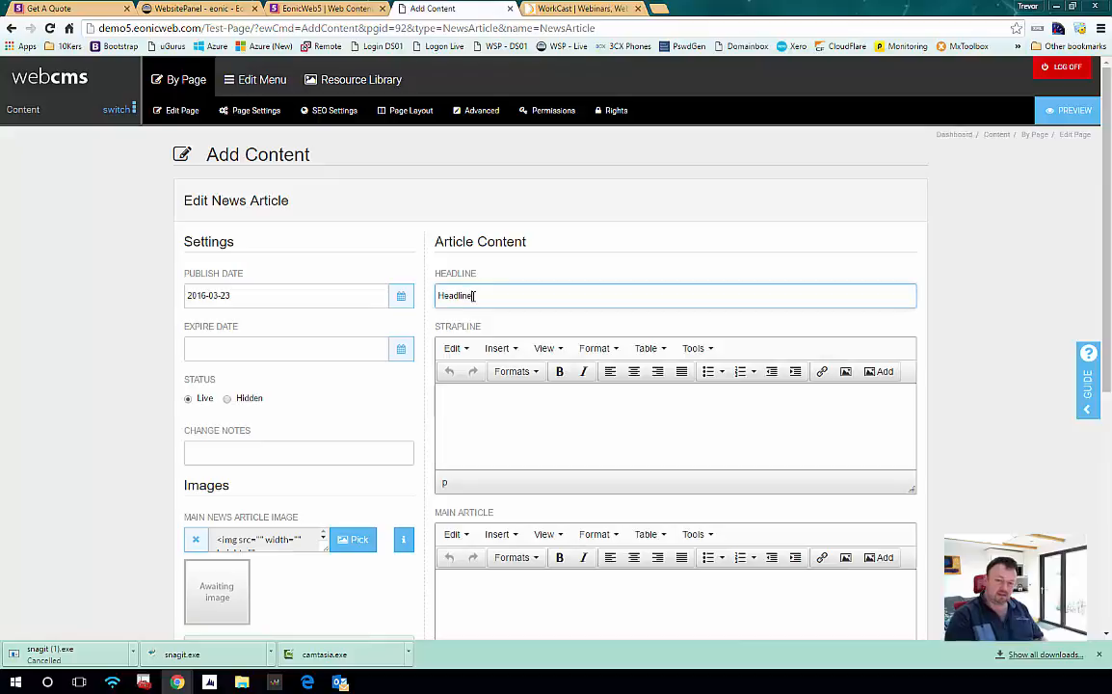
# - Enter "Strap line" as the article's strapline and "Main Article in here" as its main article text
pyautogui.click(501, 420)
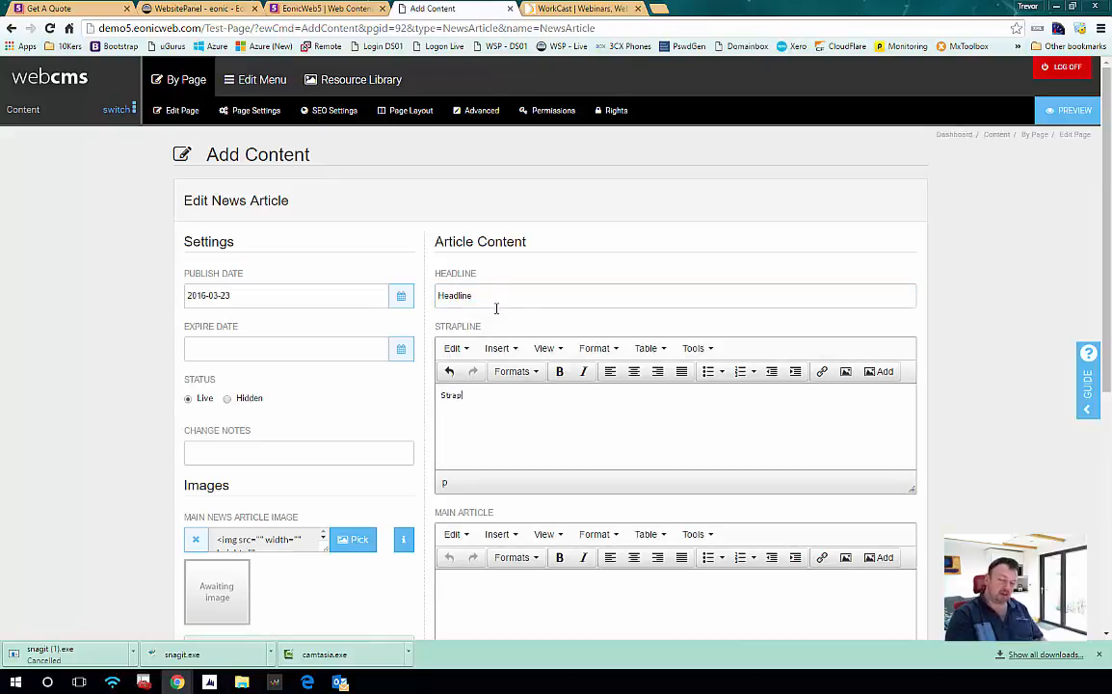
pyautogui.write('Strap line')
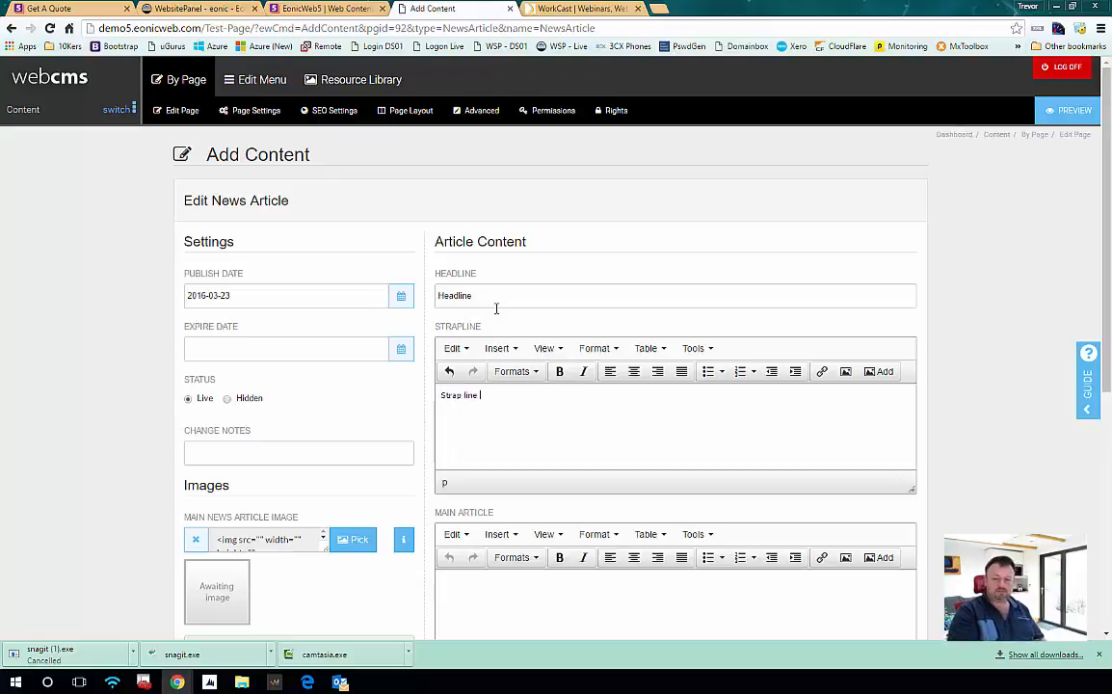
pyautogui.scroll(-2, 504, 570)
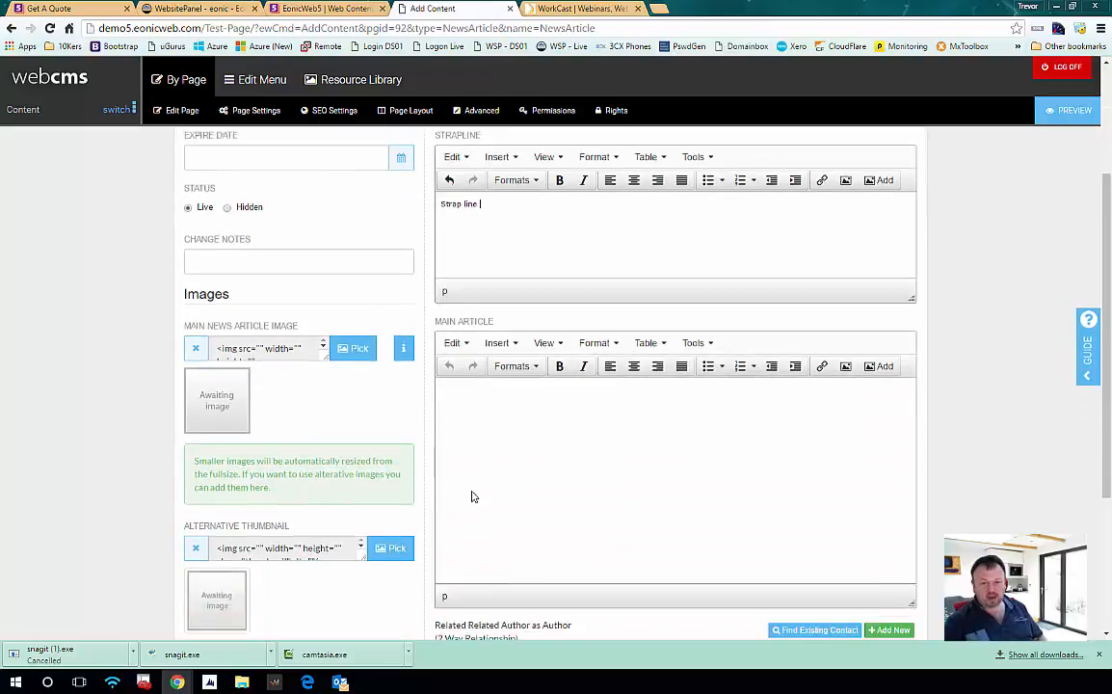
pyautogui.click(487, 437)
pyautogui.write('Main Article')
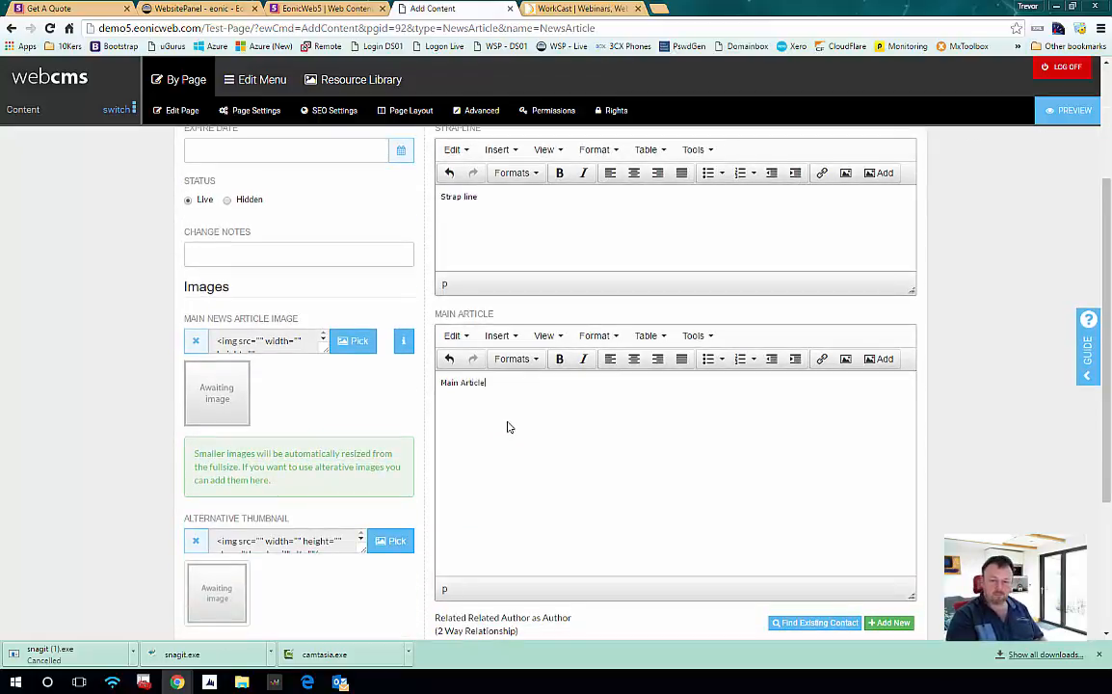
pyautogui.write(' in here')
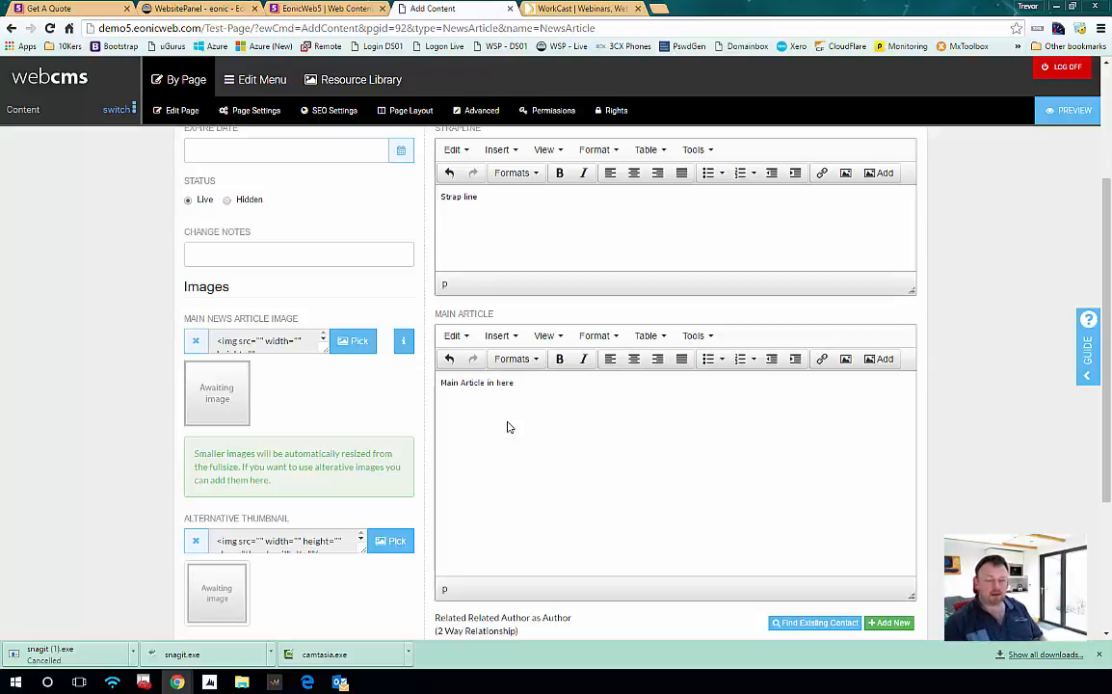
# - Add dvd.jpg from the images folder as the main news article image, leaving the alt description empty
pyautogui.click(359, 342)
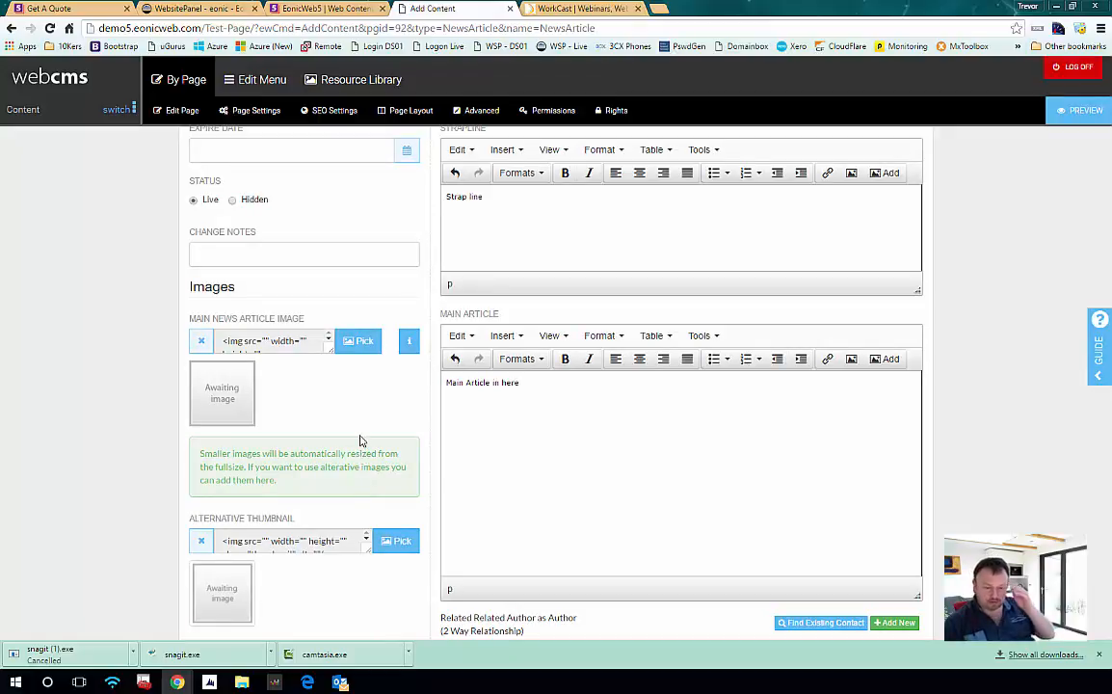
pyautogui.scroll(-1, 362, 441)
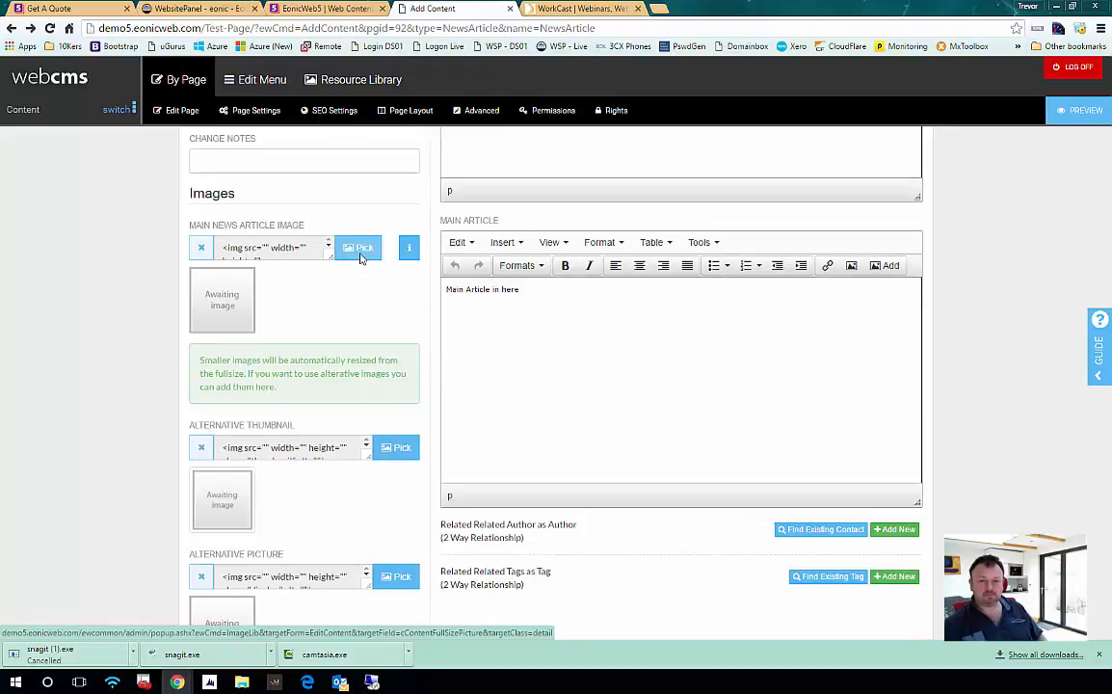
pyautogui.click(362, 251)
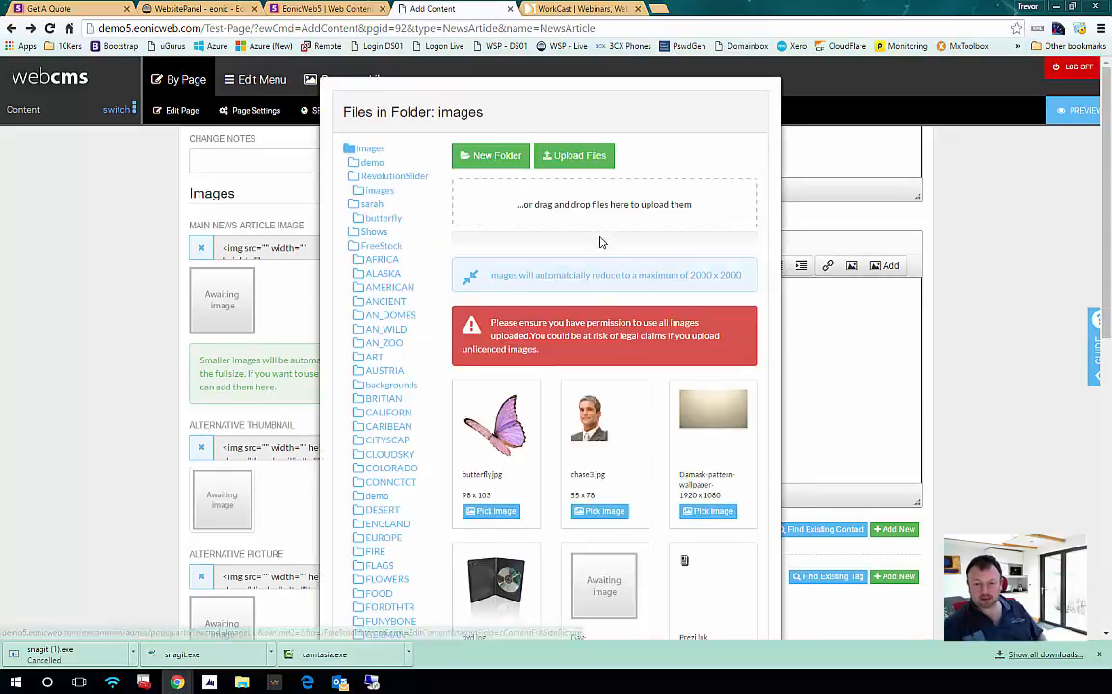
pyautogui.scroll(-5, 600, 256)
pyautogui.click(492, 324)
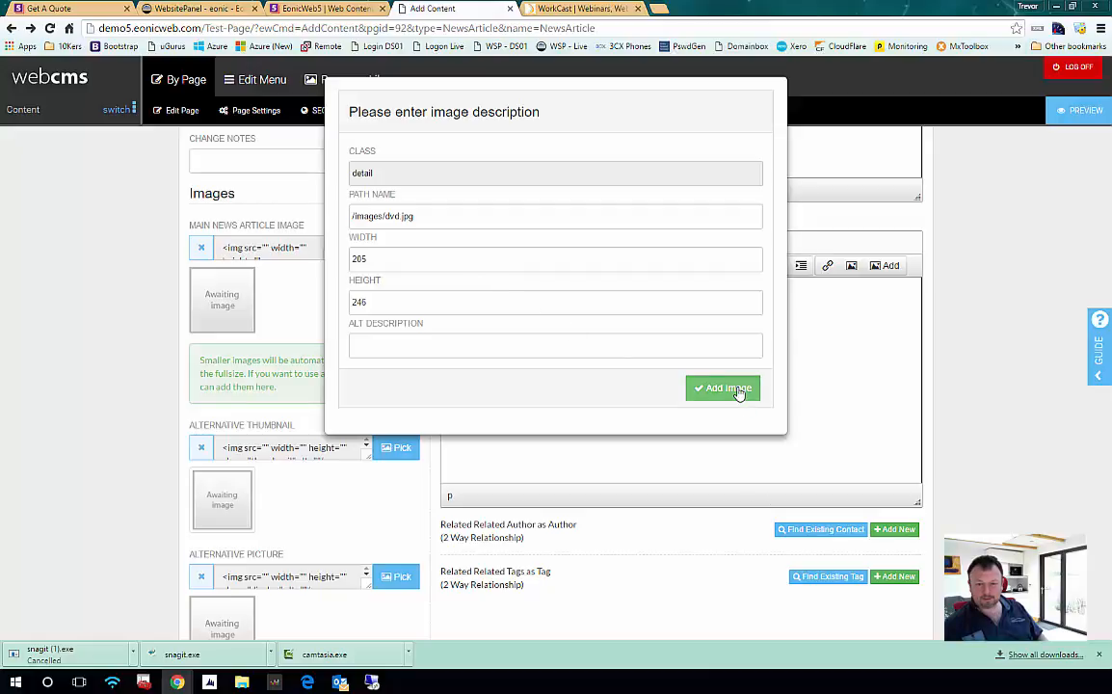
pyautogui.click(737, 391)
# - Review the related author and related tags options and save the news article
pyautogui.scroll(-3, 288, 299)
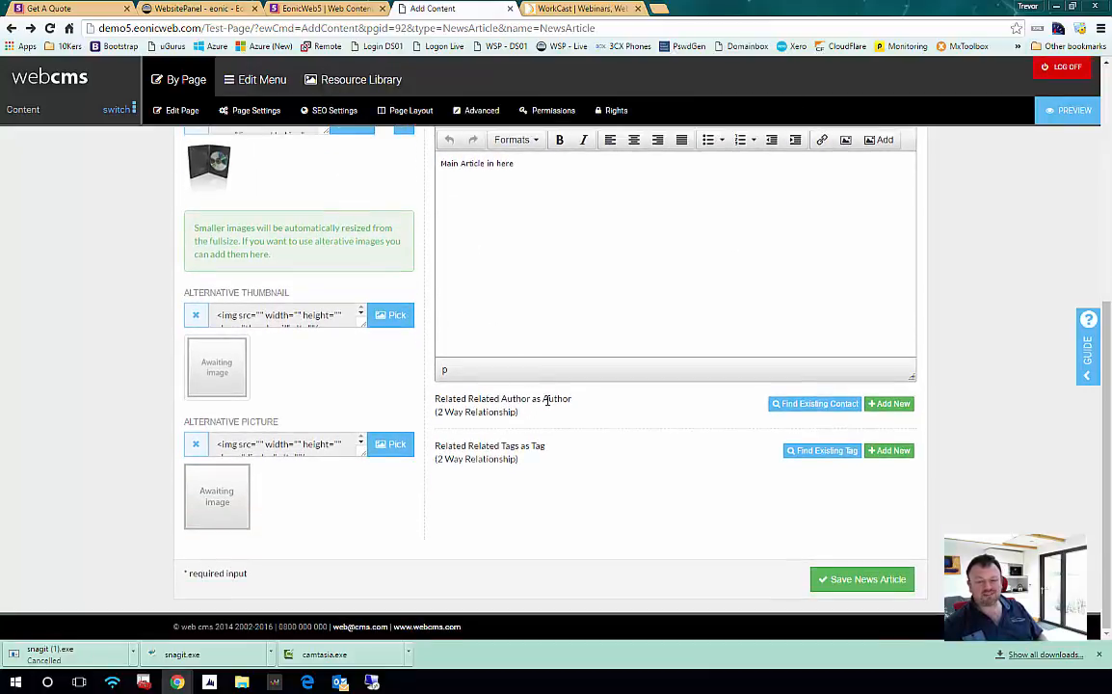
pyautogui.doubleClick(549, 400)
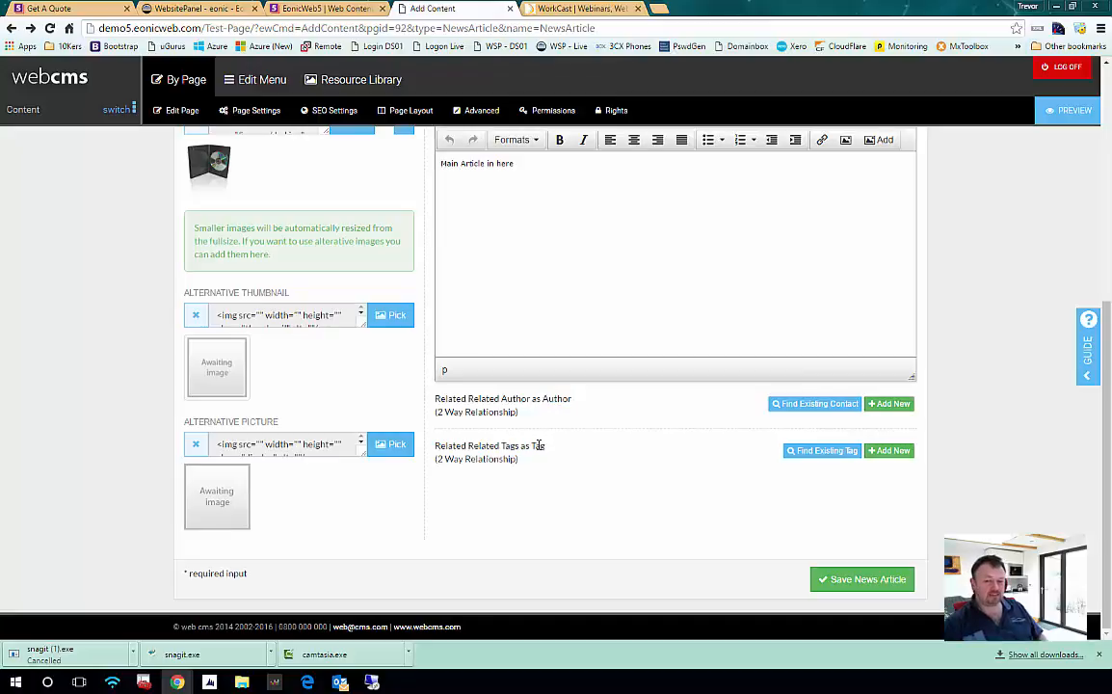
pyautogui.doubleClick(538, 445)
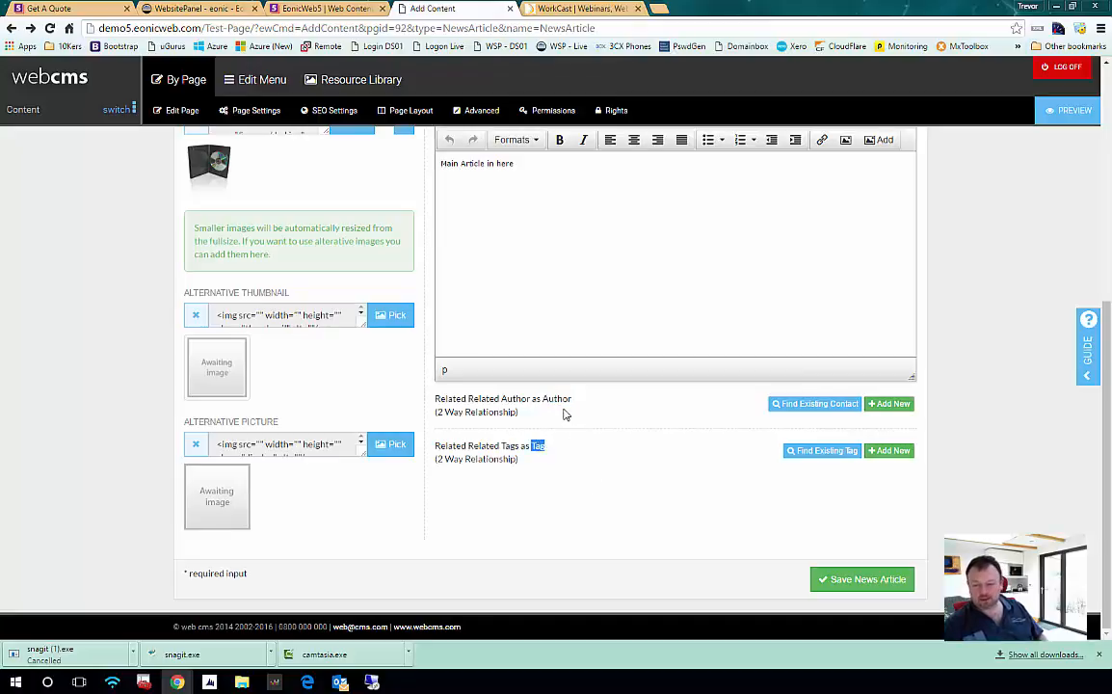
pyautogui.click(870, 583)
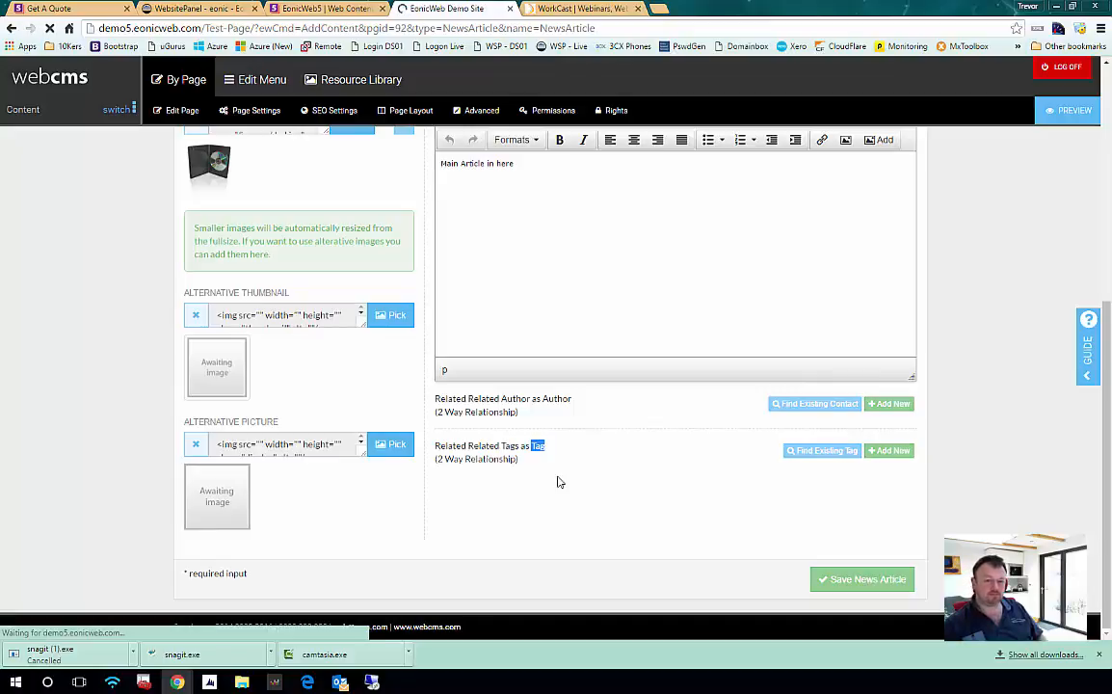
# - View the full news article from the Latest News list on the Test Page and return to the list
pyautogui.scroll(-3, 551, 453)
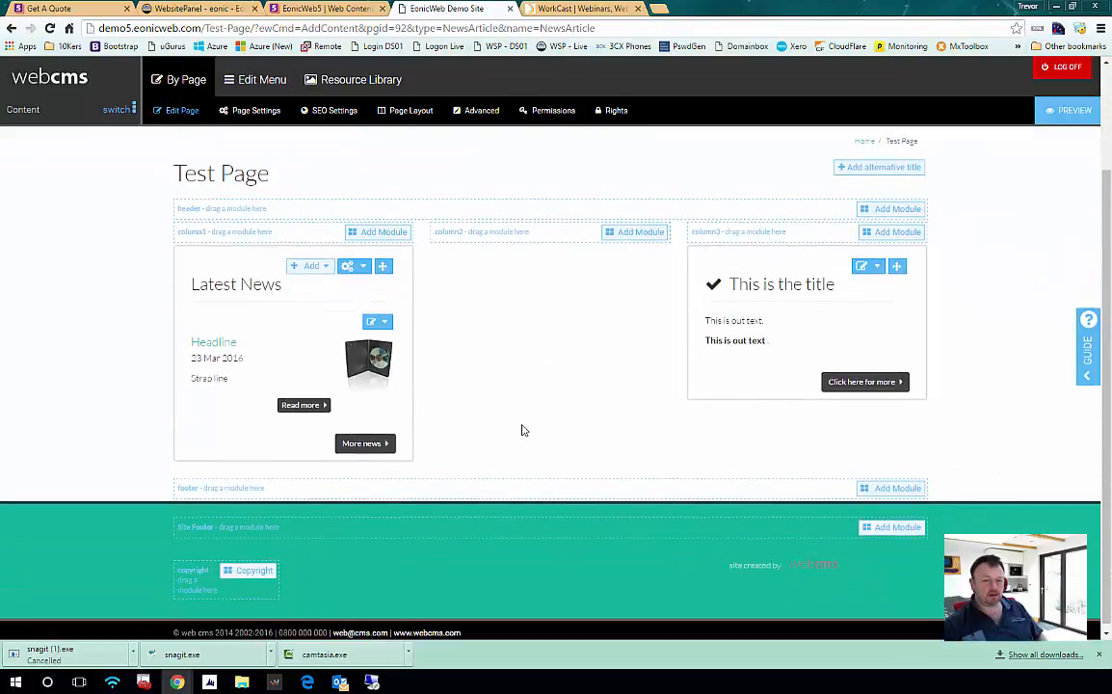
pyautogui.click(303, 406)
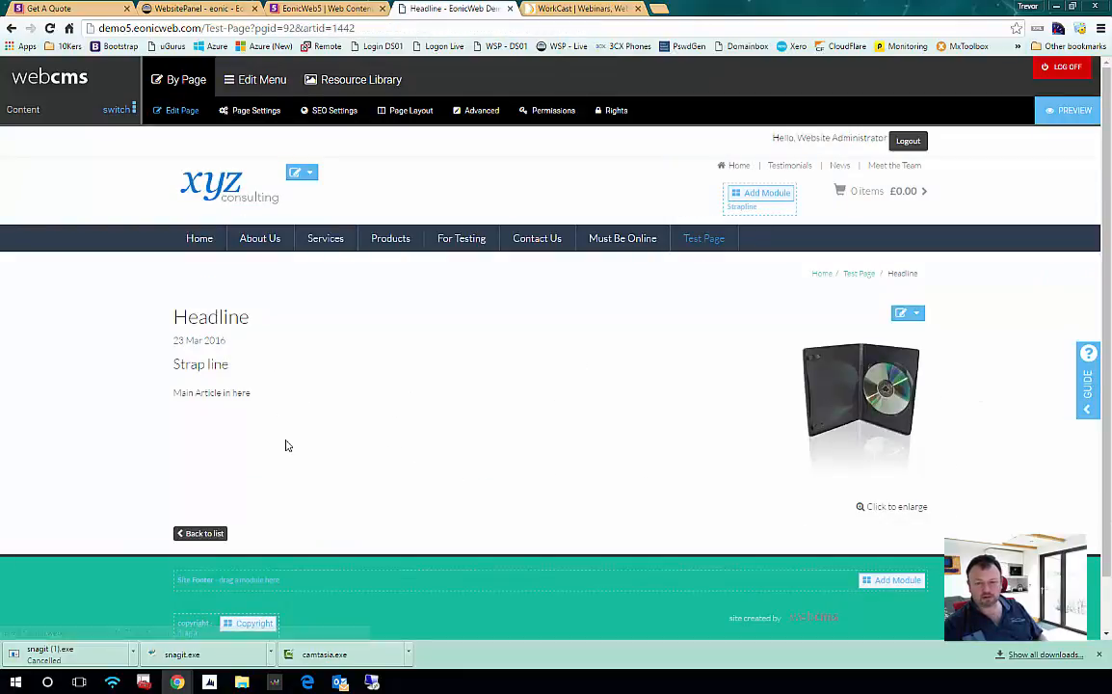
pyautogui.click(216, 534)
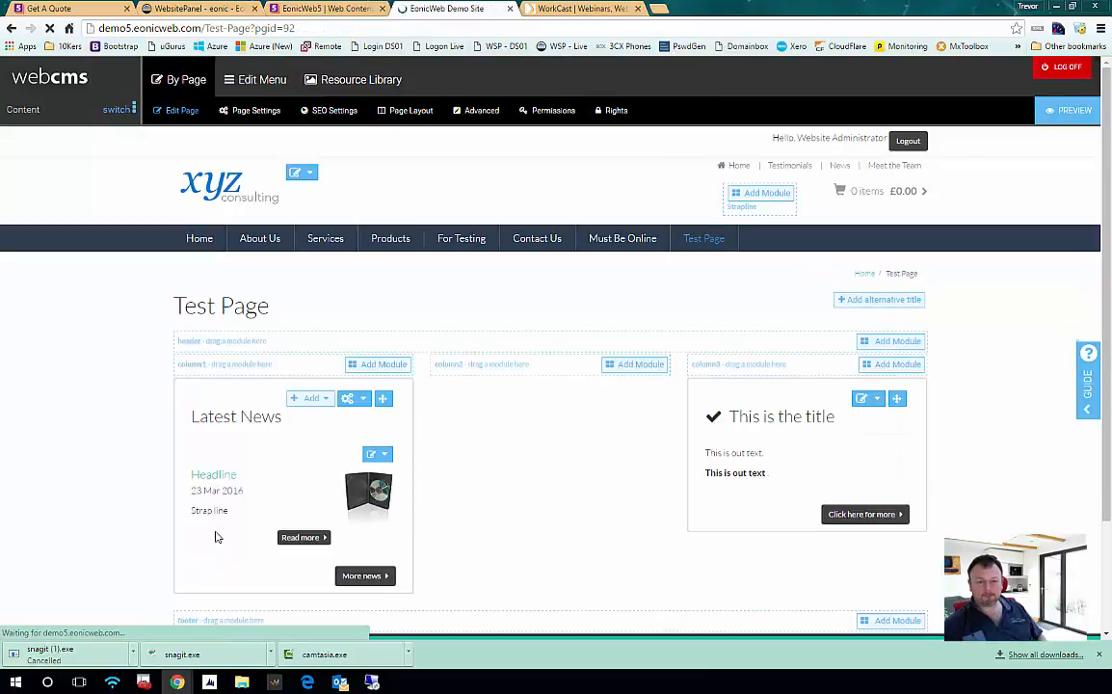
pyautogui.scroll(-3, 477, 429)
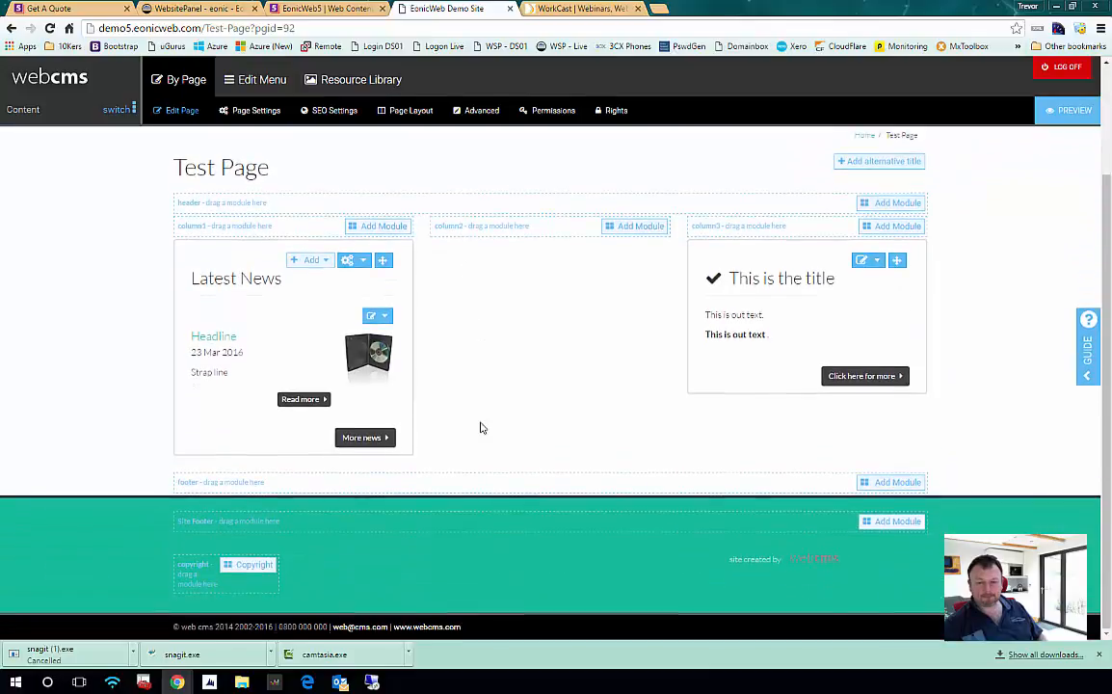